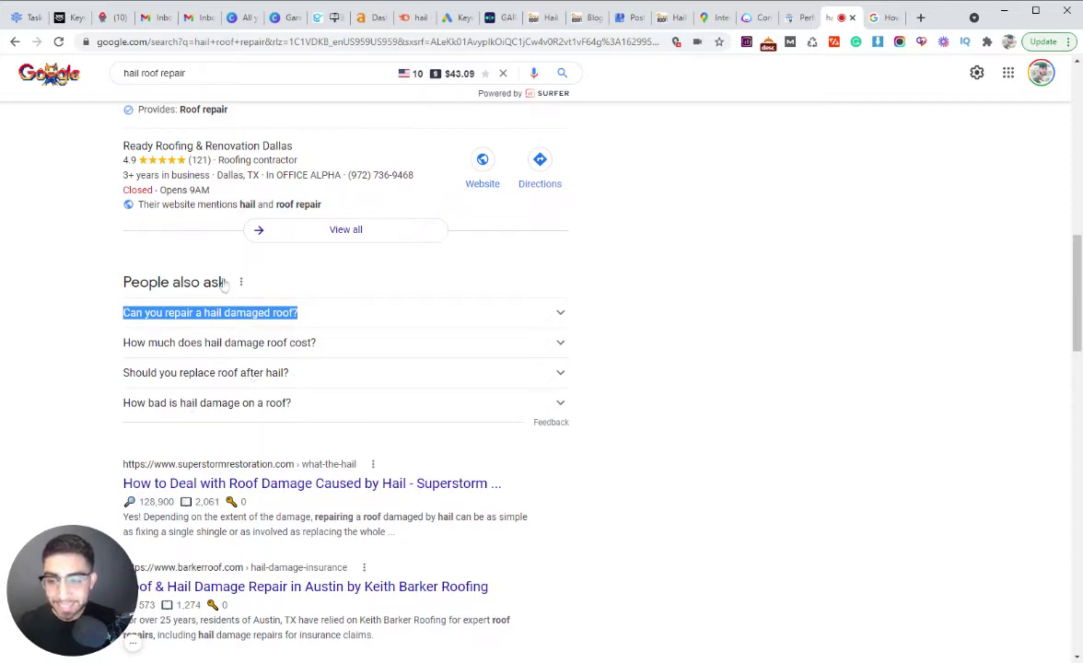
Step: Examine the four FAQ answers near the end of Integris Roofing's hail damage page, expanding and collapsing each question
{"action": "left_click", "coordinate": [543, 27]}
{"action": "scroll", "coordinate": [355, 430], "scroll_direction": "down", "scroll_amount": 10}
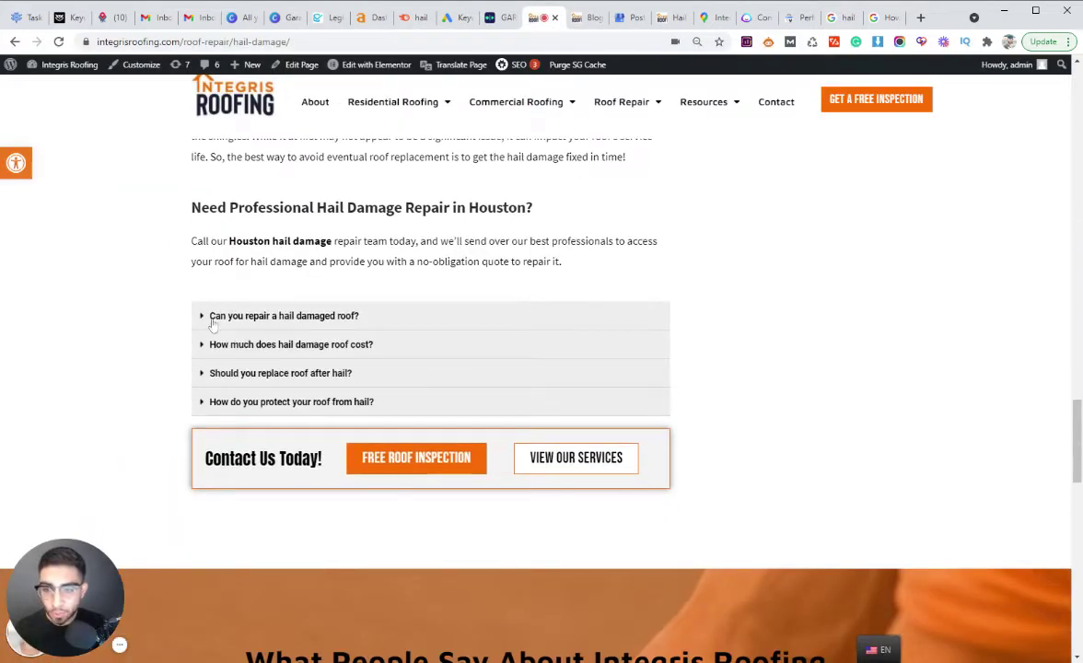
{"action": "left_click", "coordinate": [207, 317]}
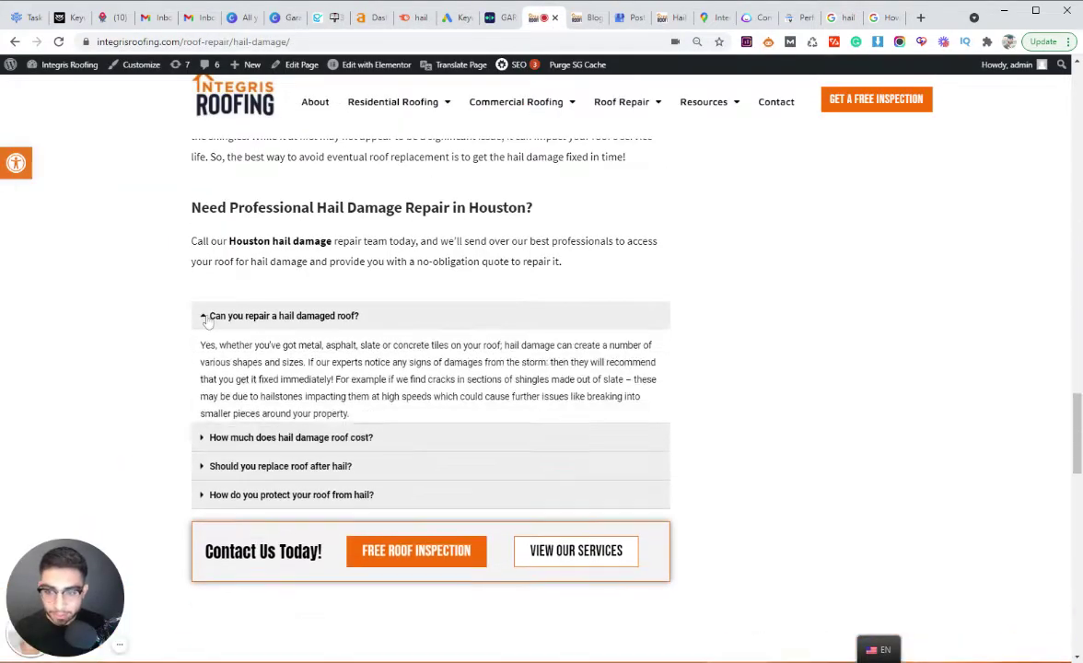
{"action": "left_click", "coordinate": [206, 317]}
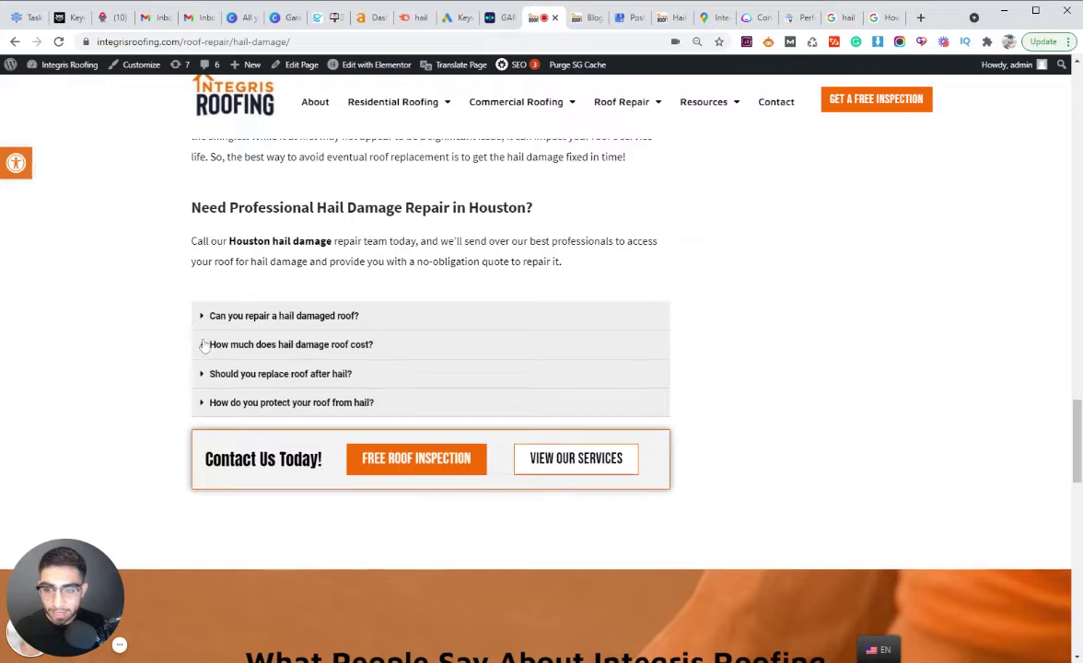
{"action": "left_click", "coordinate": [204, 344]}
{"action": "left_click", "coordinate": [204, 344]}
{"action": "left_click", "coordinate": [203, 372]}
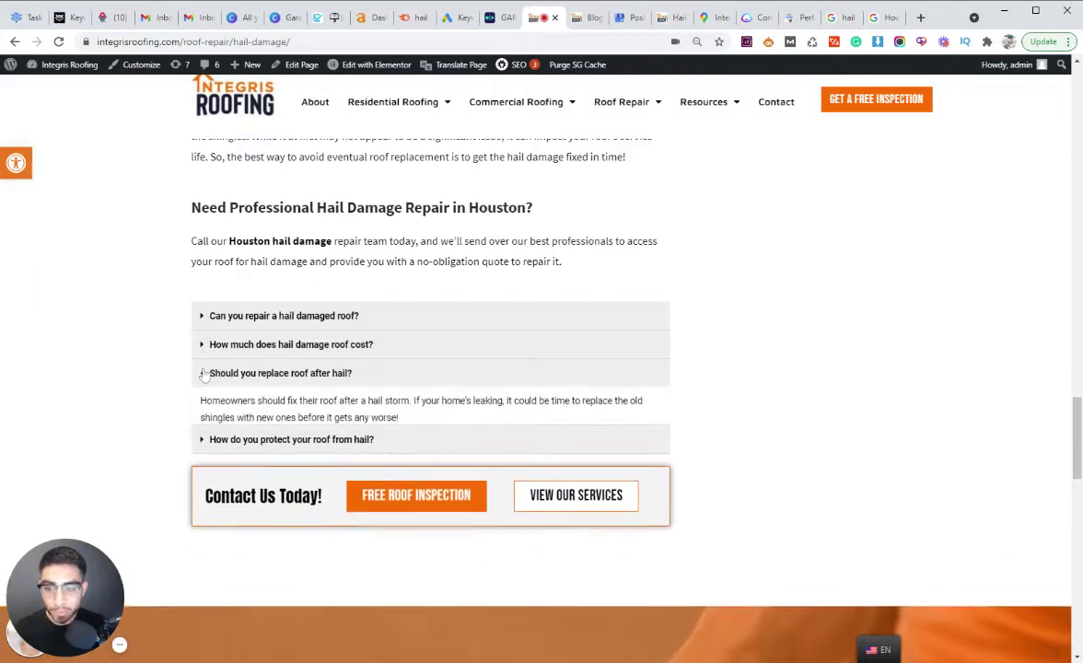
{"action": "left_click", "coordinate": [203, 374]}
{"action": "left_click", "coordinate": [203, 405]}
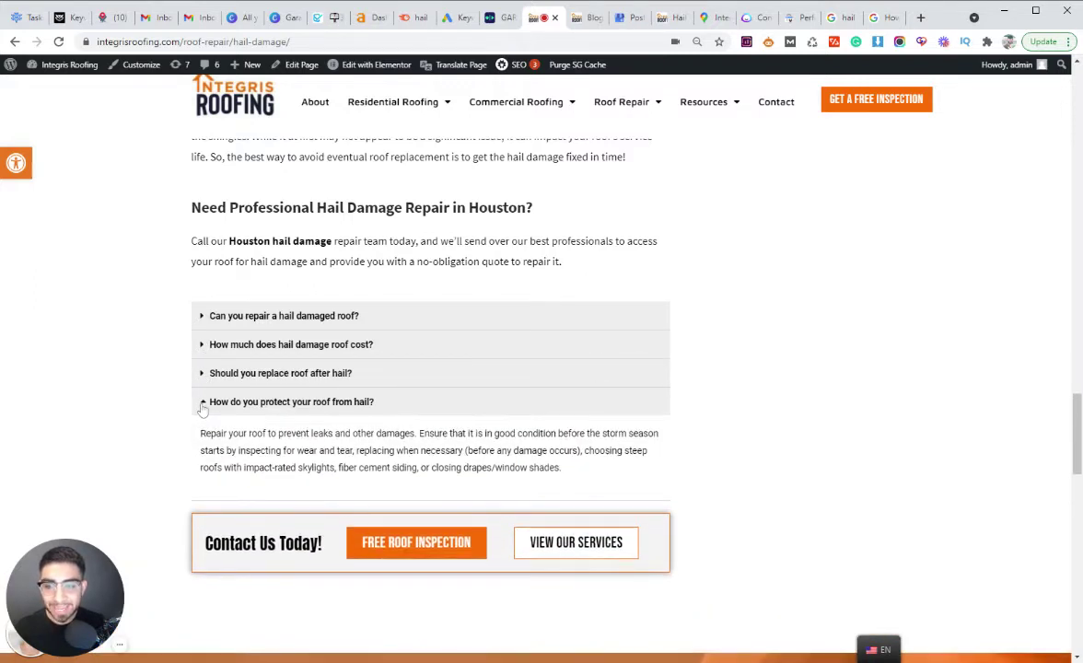
{"action": "left_click", "coordinate": [203, 408]}
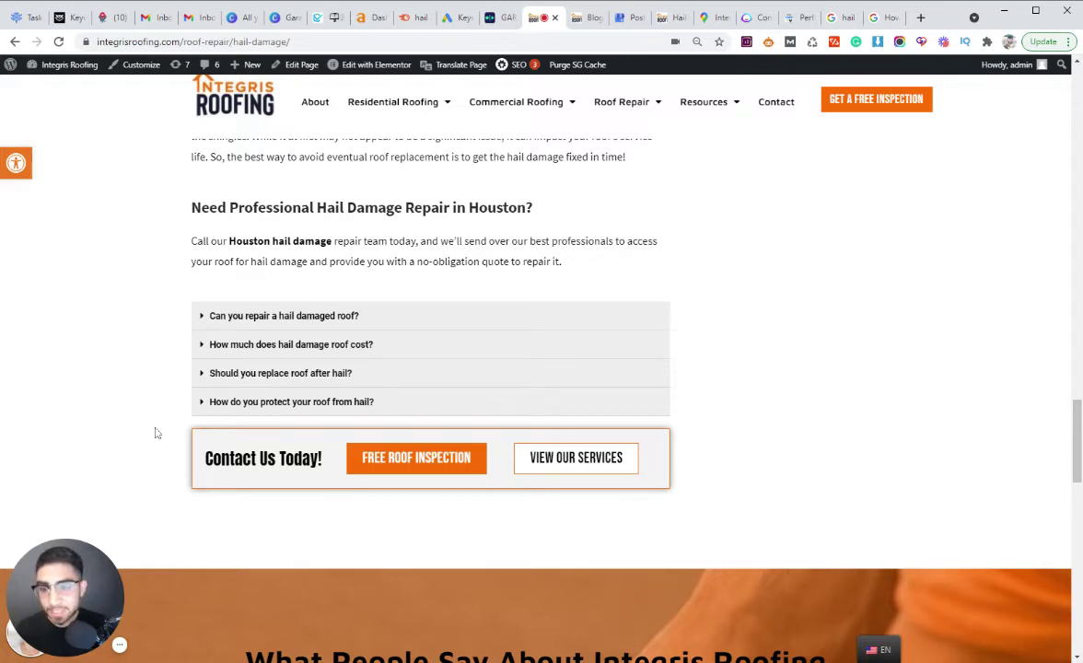
Step: Look over the hail damage page's body copy and hero section, as well as the Local Falcon scan report for "hail roof repair houston"
{"action": "scroll", "coordinate": [156, 433], "scroll_direction": "up", "scroll_amount": 2}
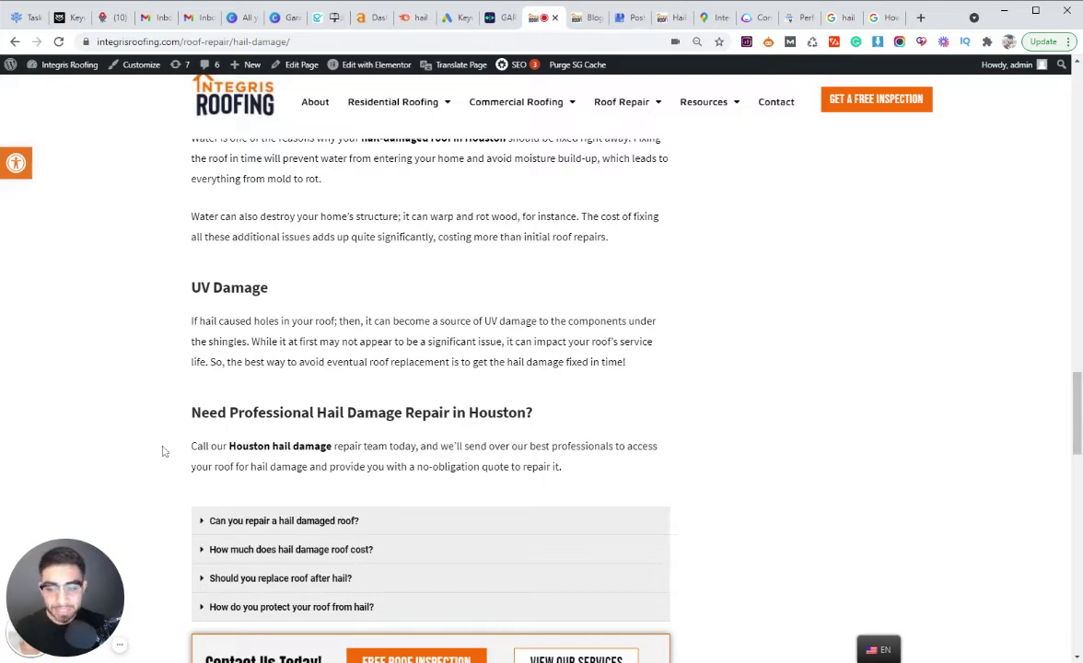
{"action": "scroll", "coordinate": [362, 389], "scroll_direction": "up", "scroll_amount": 9}
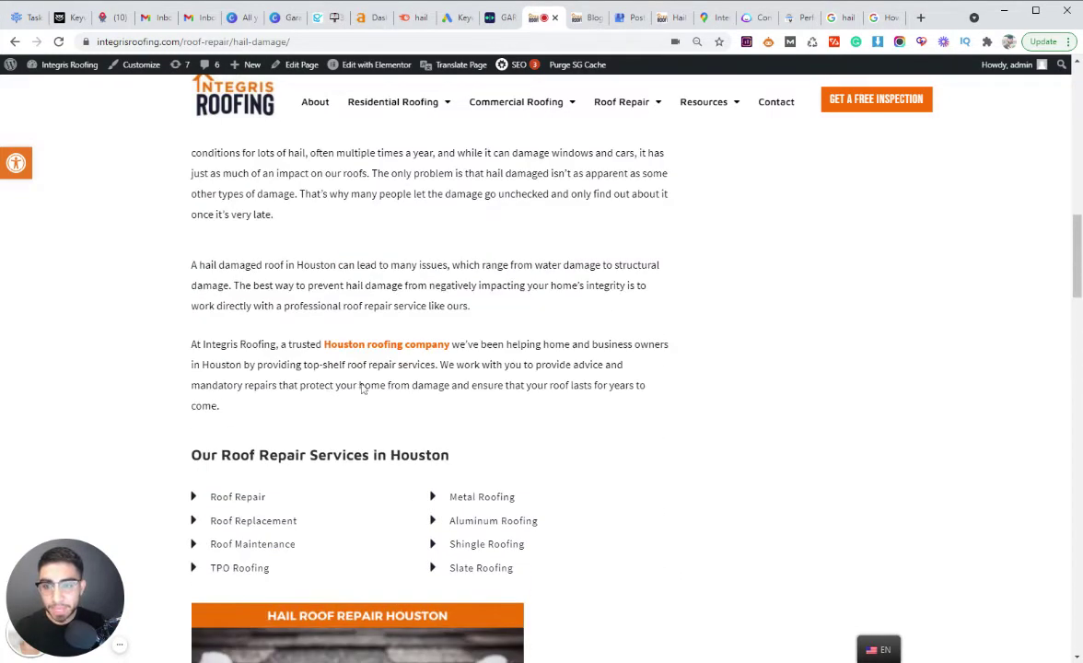
{"action": "scroll", "coordinate": [362, 389], "scroll_direction": "up", "scroll_amount": 6}
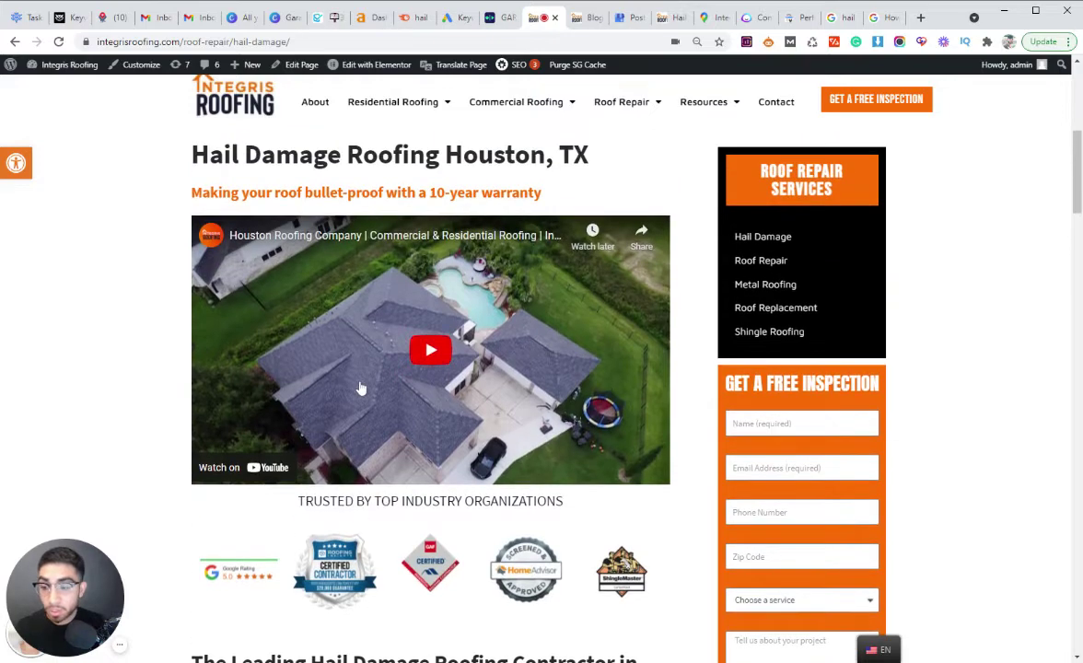
{"action": "scroll", "coordinate": [362, 388], "scroll_direction": "down", "scroll_amount": 3}
{"action": "scroll", "coordinate": [355, 381], "scroll_direction": "up", "scroll_amount": 8}
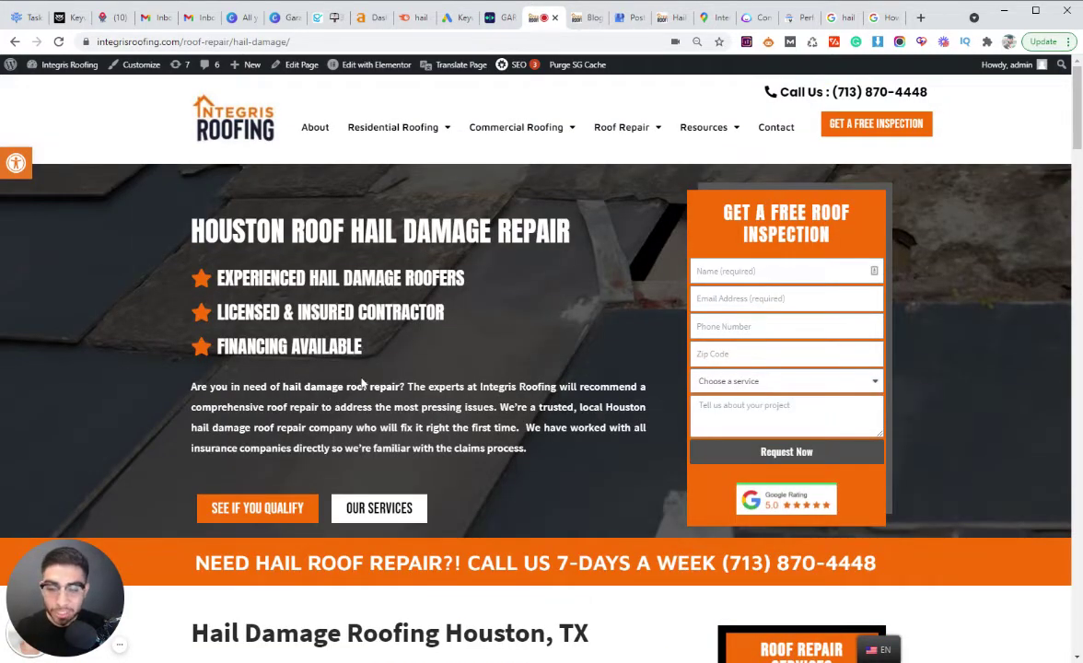
{"action": "scroll", "coordinate": [363, 383], "scroll_direction": "down", "scroll_amount": 2}
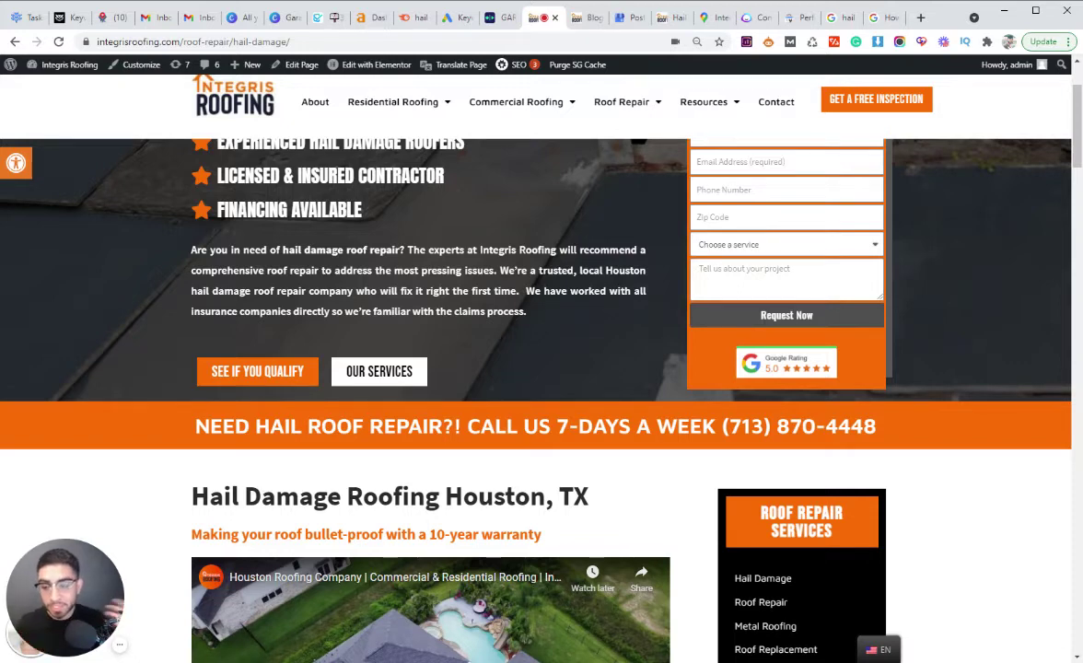
{"action": "scroll", "coordinate": [350, 396], "scroll_direction": "down", "scroll_amount": 2}
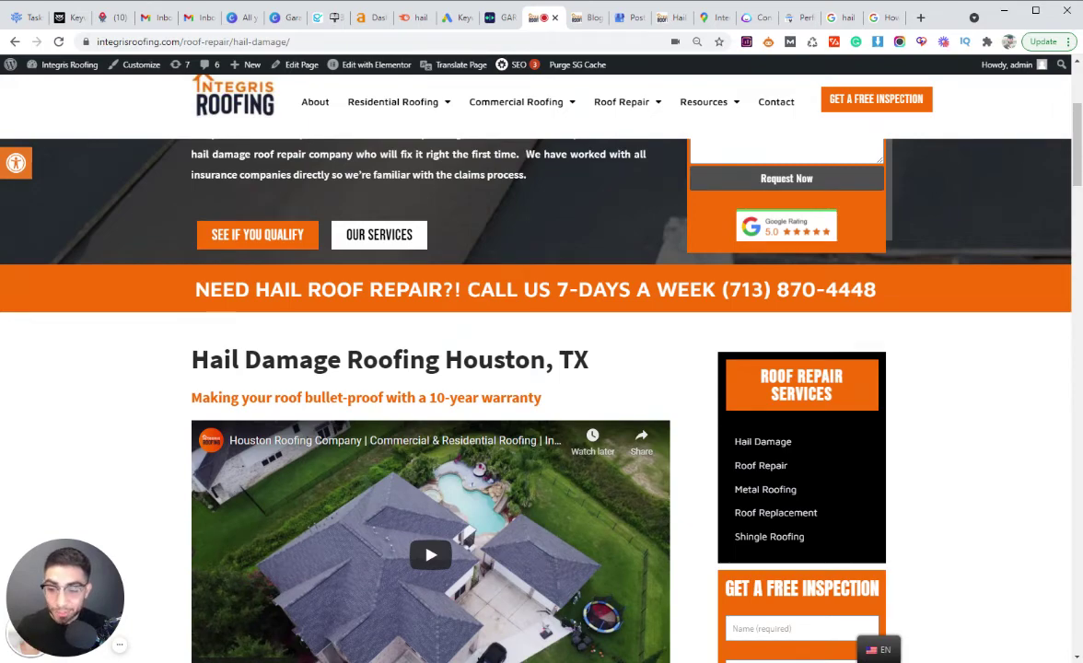
{"action": "left_click", "coordinate": [111, 17]}
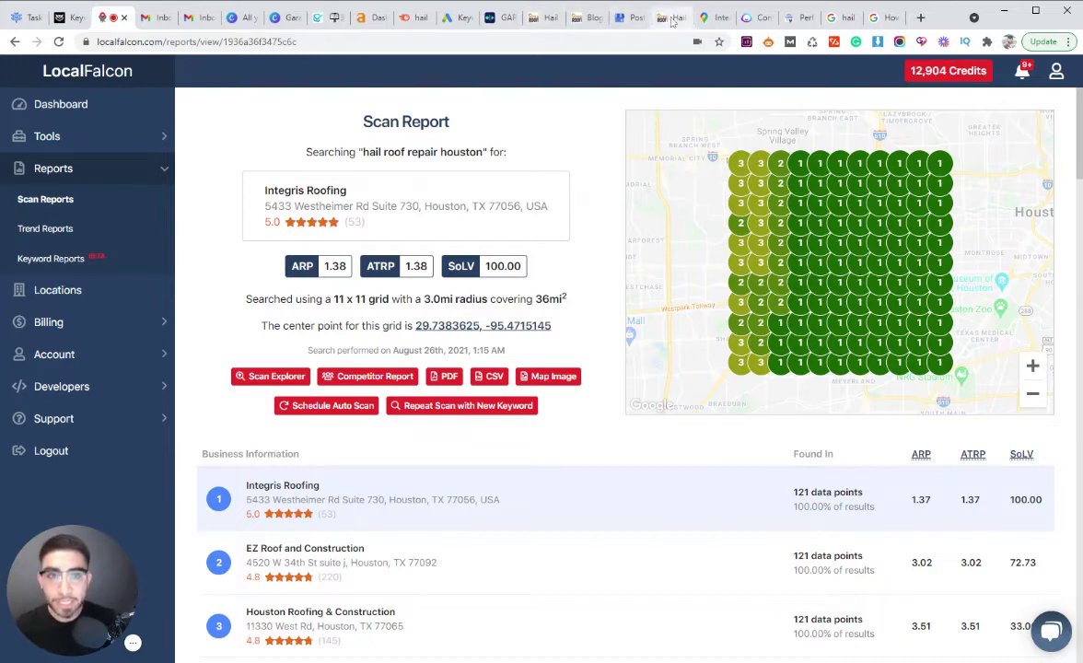
Step: Switch to Conversion.ai and open the Review Responder template from the template library
{"action": "left_click", "coordinate": [719, 20]}
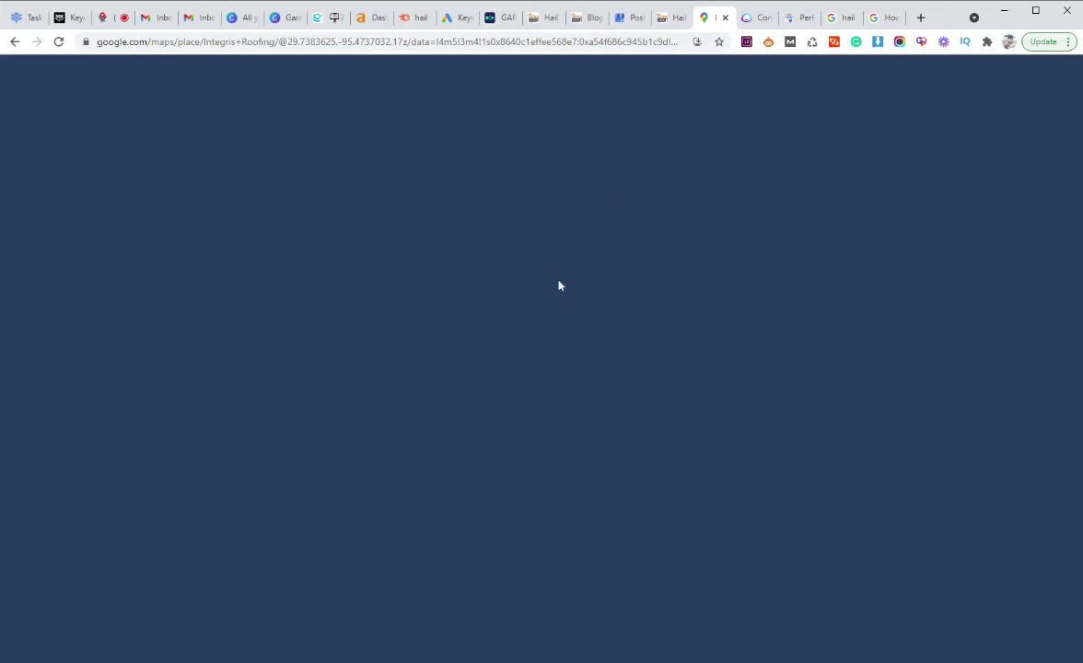
{"action": "left_click", "coordinate": [801, 20]}
{"action": "left_click", "coordinate": [760, 20]}
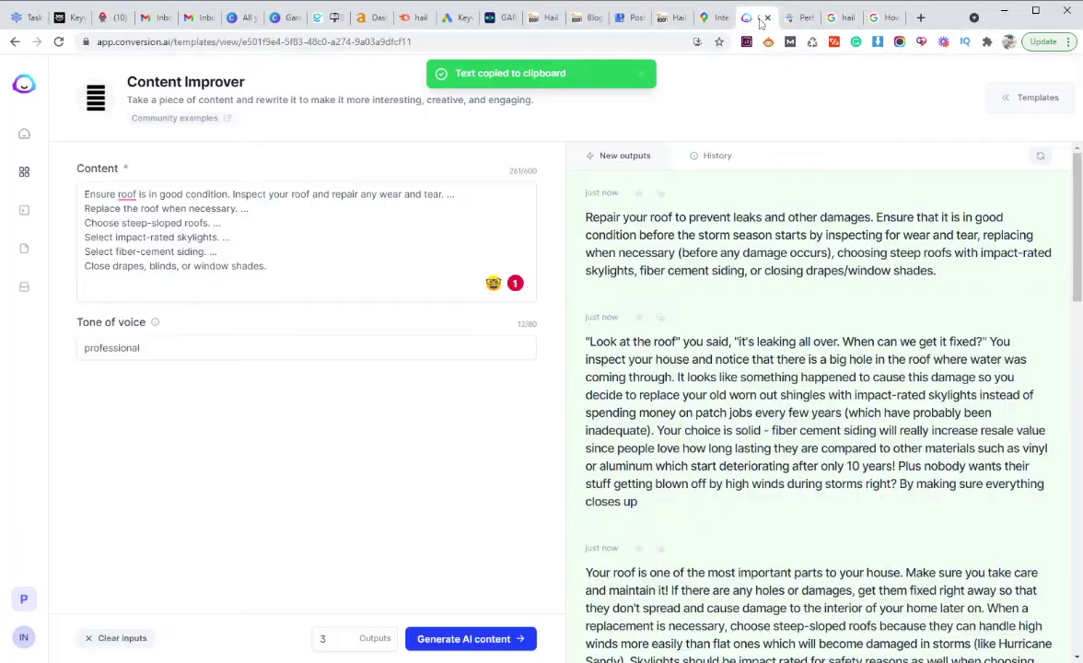
{"action": "left_click", "coordinate": [27, 88]}
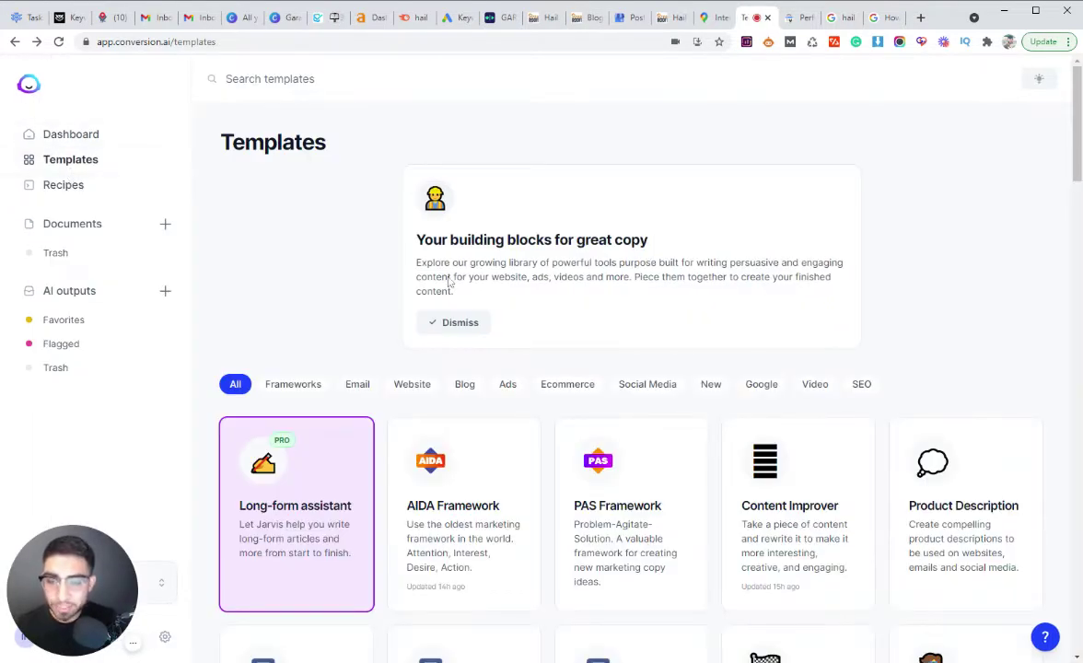
{"action": "scroll", "coordinate": [711, 284], "scroll_direction": "down", "scroll_amount": 14}
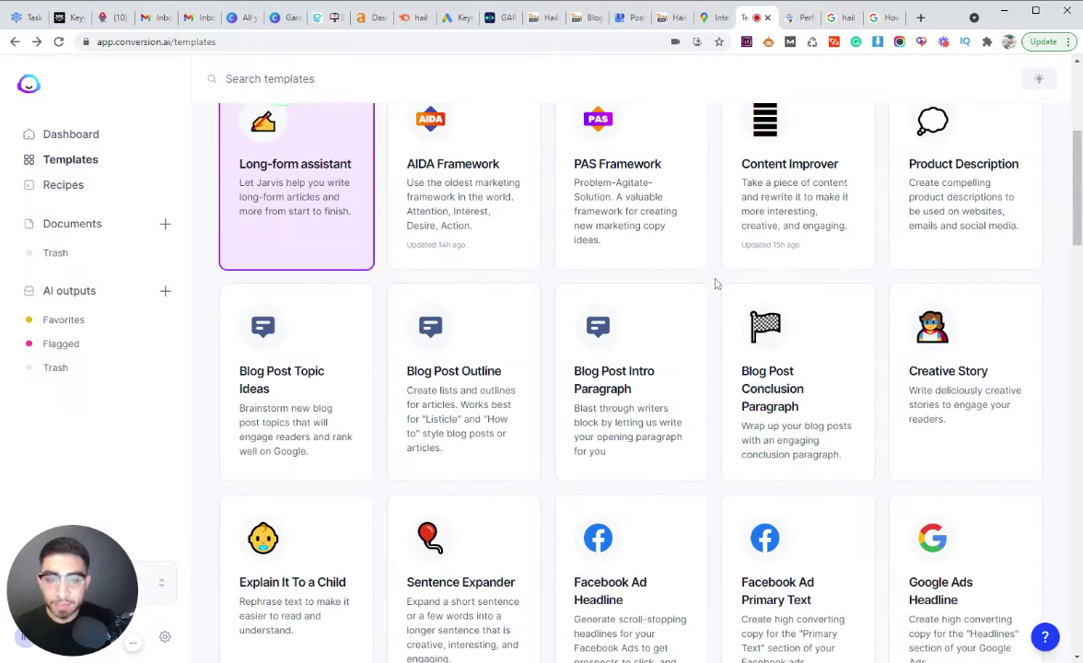
{"action": "scroll", "coordinate": [709, 283], "scroll_direction": "down", "scroll_amount": 6}
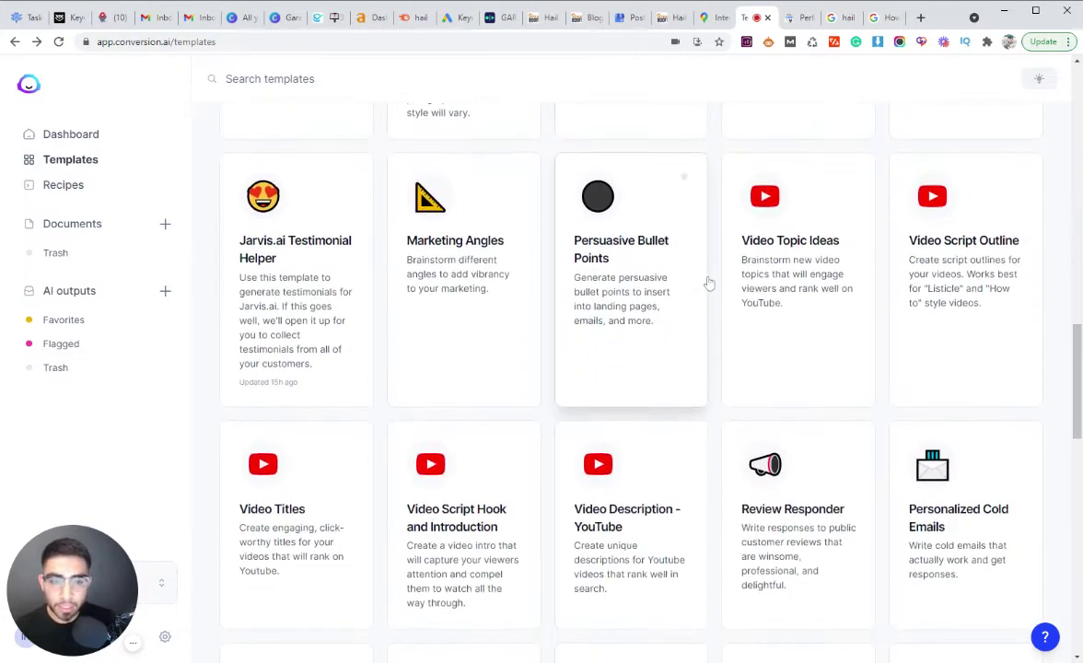
{"action": "left_click", "coordinate": [772, 276]}
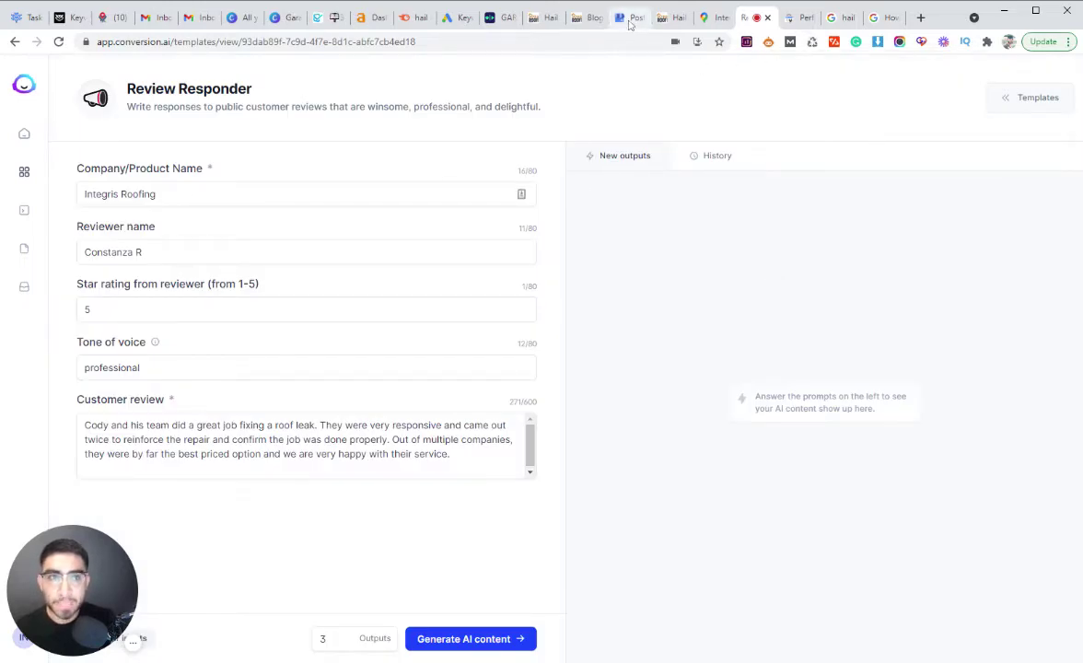
Step: Switch to Google My Business, dismiss the post sharing dialog and show the reviews for Integris Roofing
{"action": "left_click", "coordinate": [630, 20]}
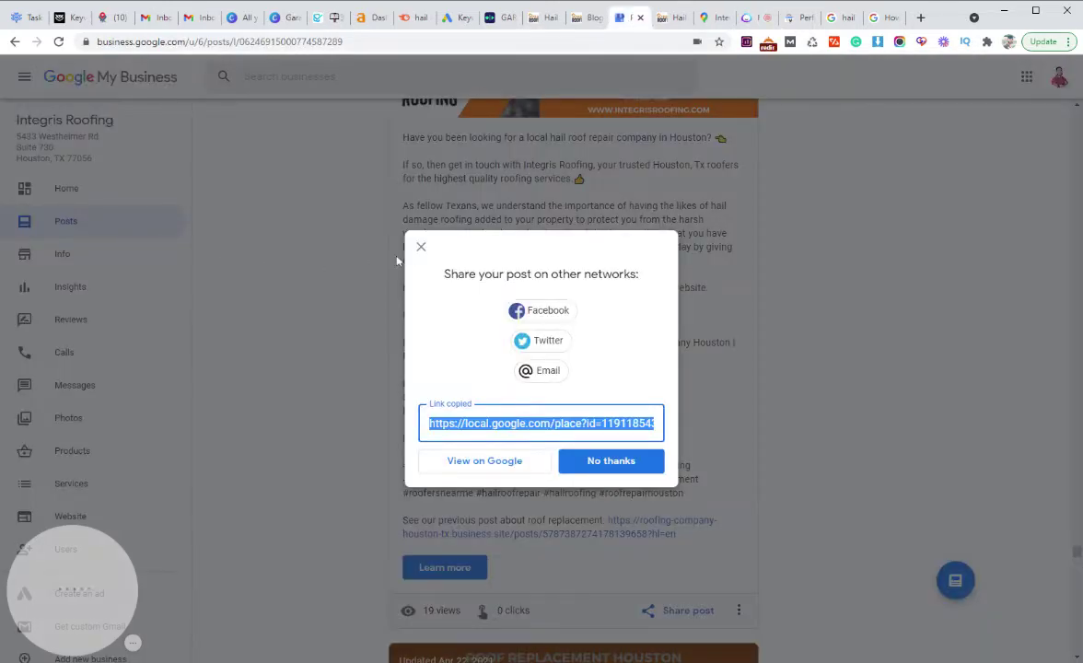
{"action": "left_click", "coordinate": [403, 255]}
{"action": "left_click", "coordinate": [72, 319]}
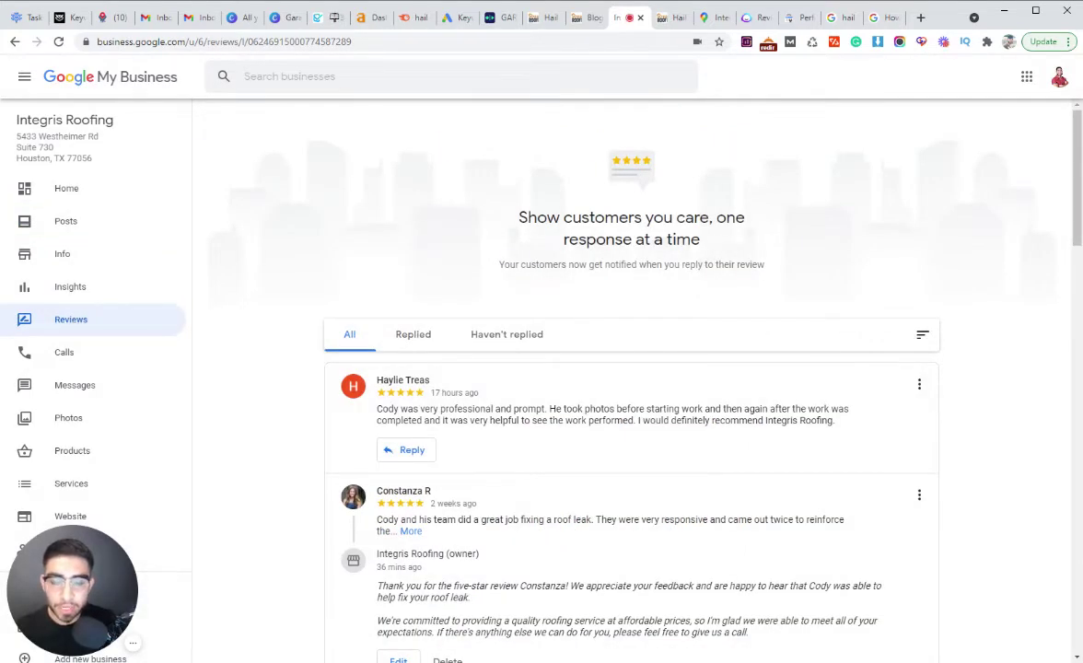
Step: Copy the newest reviewer's name from Google My Business into the Review Responder's reviewer name, replacing the existing one
{"action": "left_click_drag", "start_coordinate": [445, 383], "coordinate": [374, 380]}
{"action": "key", "text": "ctrl+c"}
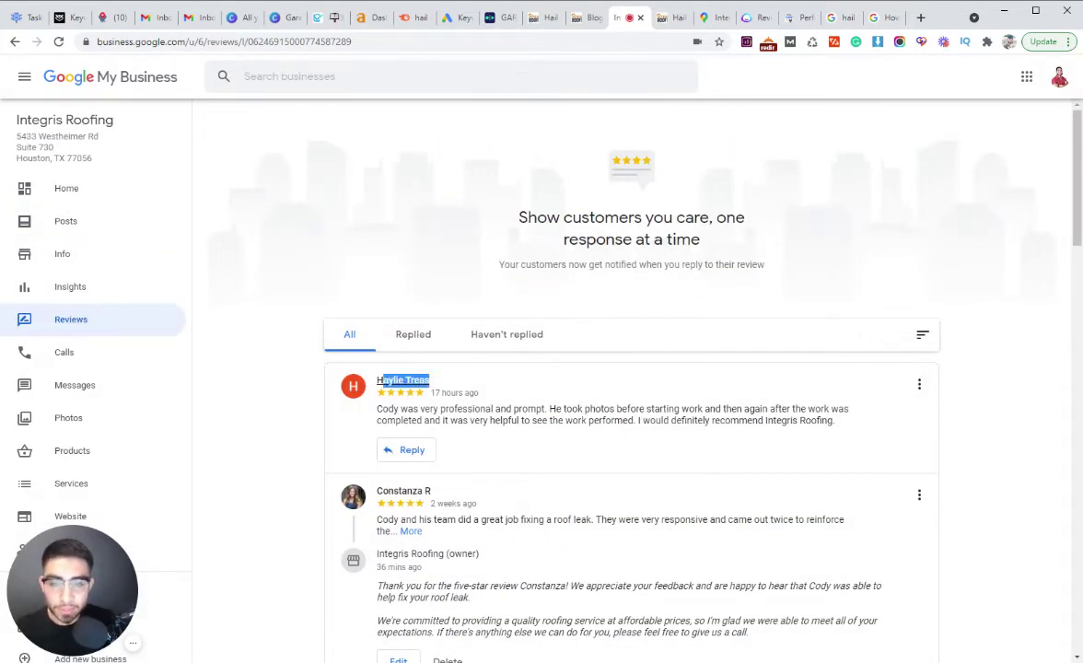
{"action": "left_click", "coordinate": [760, 22]}
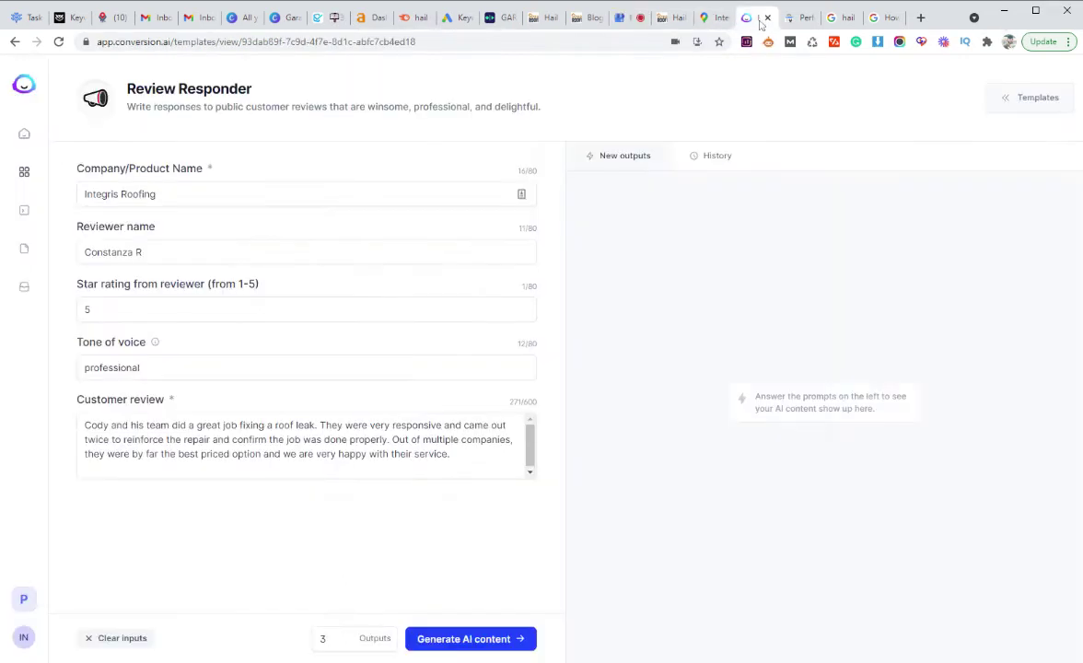
{"action": "left_click_drag", "start_coordinate": [143, 252], "coordinate": [82, 251]}
{"action": "key", "text": "ctrl+v"}
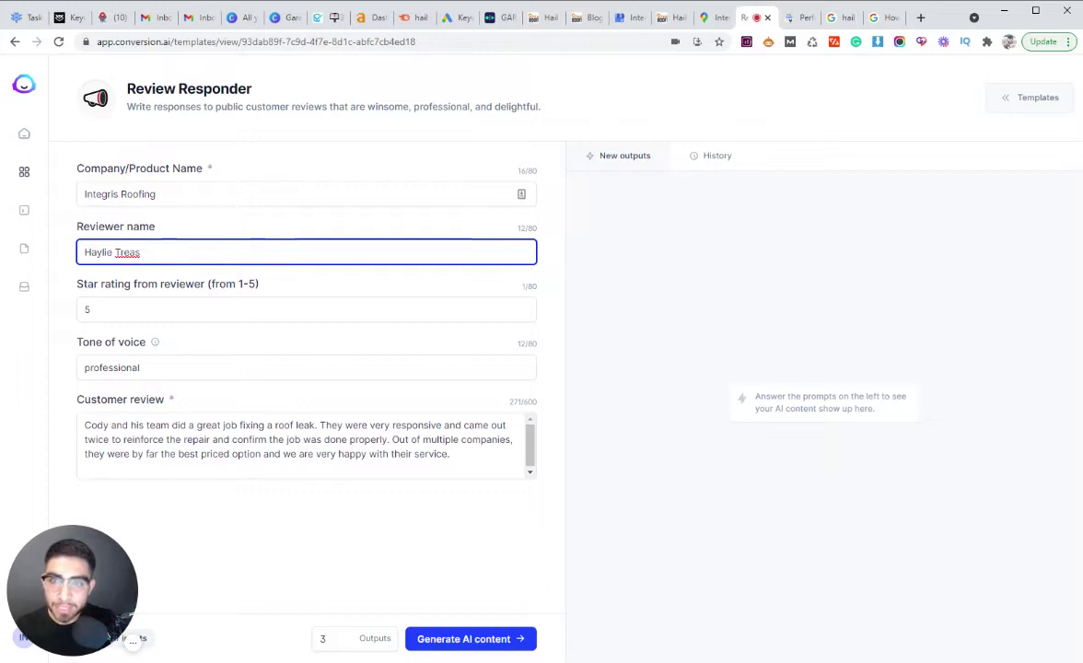
Step: Replace the Review Responder's customer review with the newest Google My Business review's text, without the trailing blank line
{"action": "left_click", "coordinate": [632, 19]}
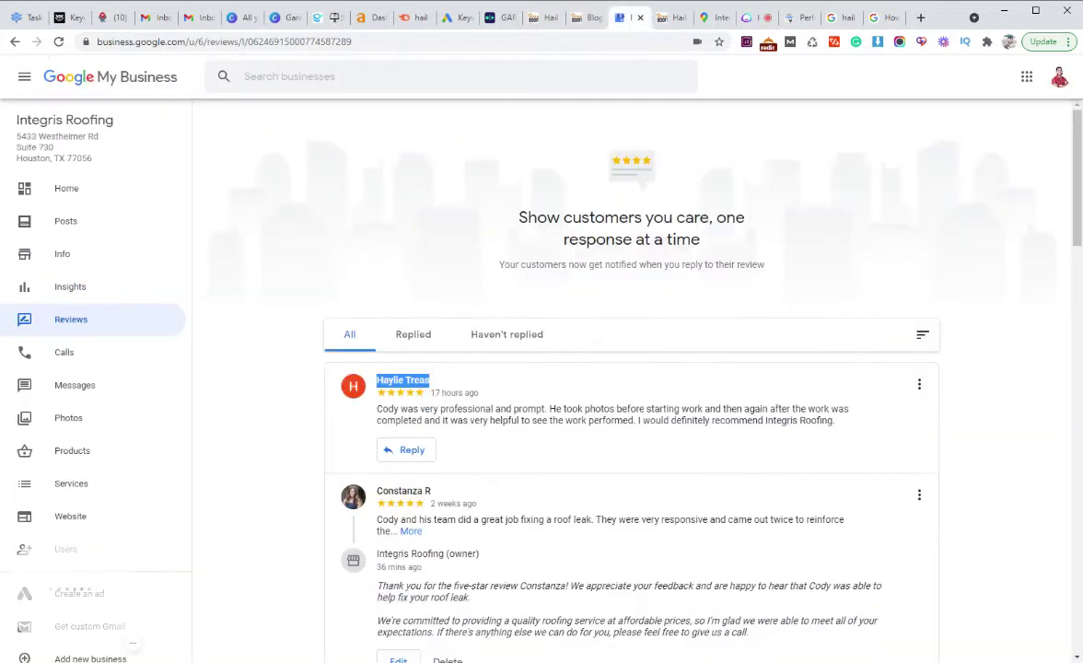
{"action": "triple_click", "coordinate": [452, 408]}
{"action": "key", "text": "ctrl+c"}
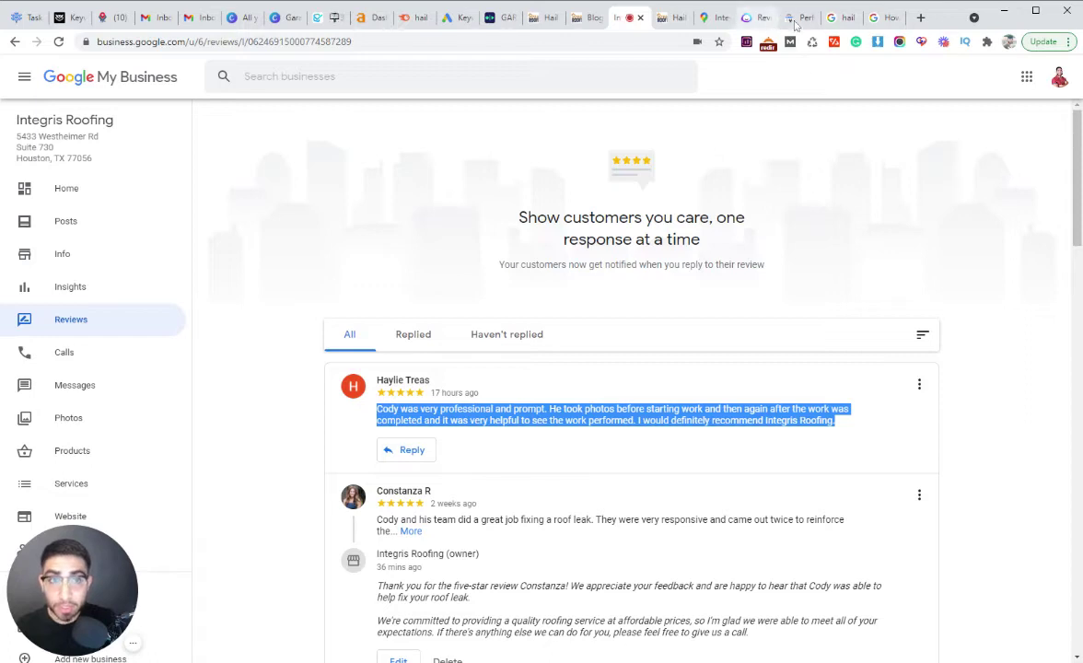
{"action": "left_click", "coordinate": [757, 17]}
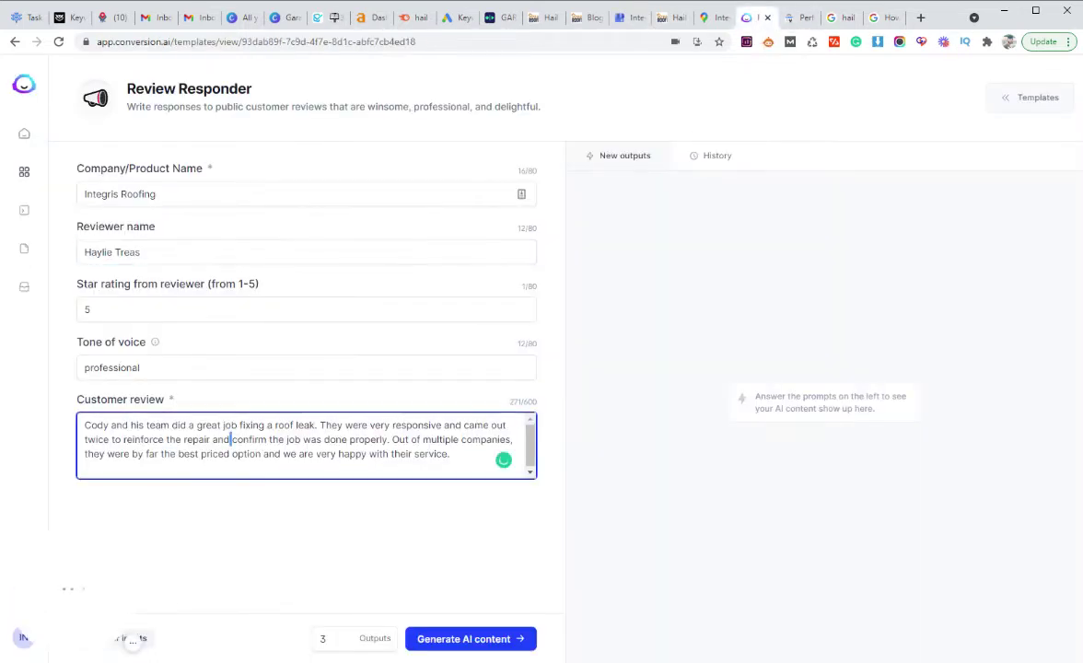
{"action": "key", "text": "ctrl+a"}
{"action": "key", "text": "ctrl+v"}
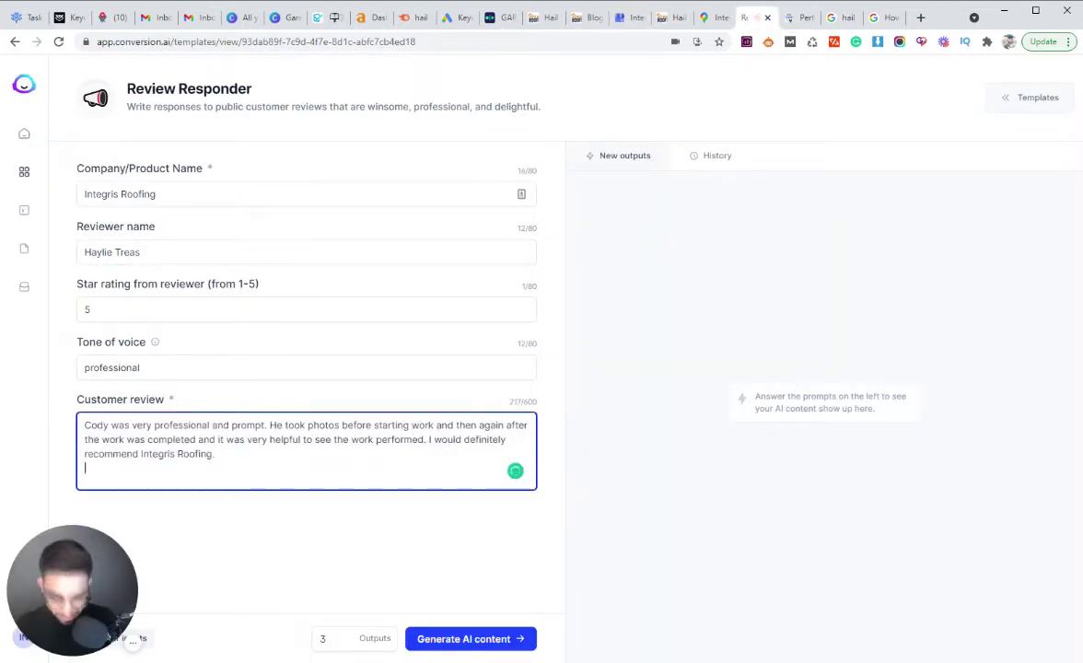
{"action": "key", "text": "BackSpace"}
Step: Check the star rating of 5 and the professional tone of voice, and generate three AI responses to the review
{"action": "key", "text": "shift+Tab"}
{"action": "key", "text": "shift+Tab"}
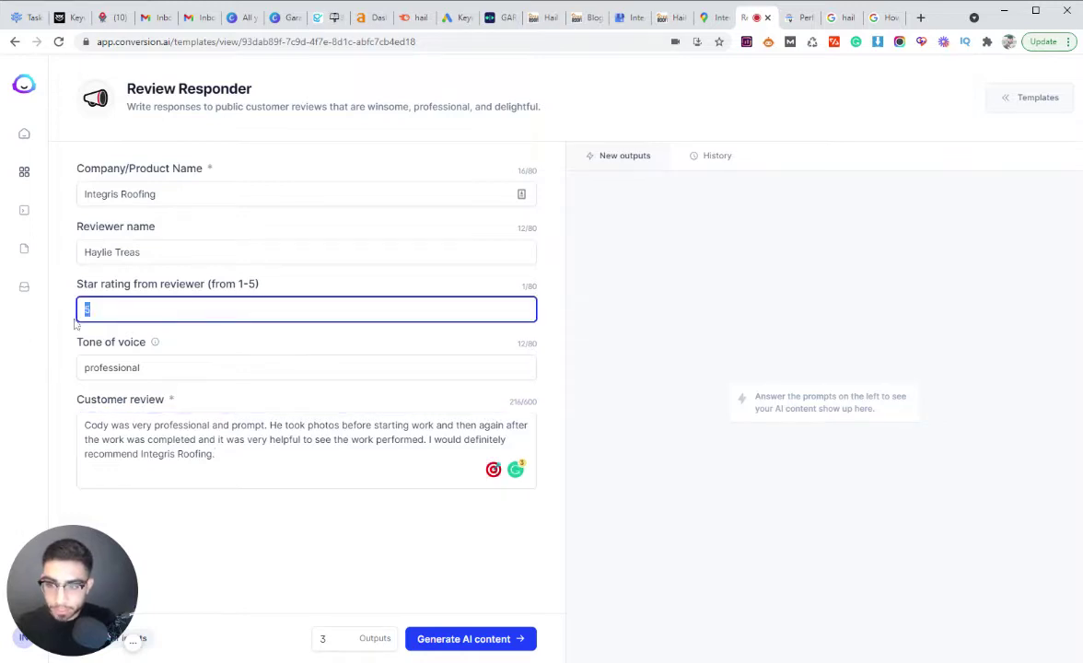
{"action": "left_click", "coordinate": [77, 322]}
{"action": "left_click_drag", "start_coordinate": [140, 367], "coordinate": [88, 368]}
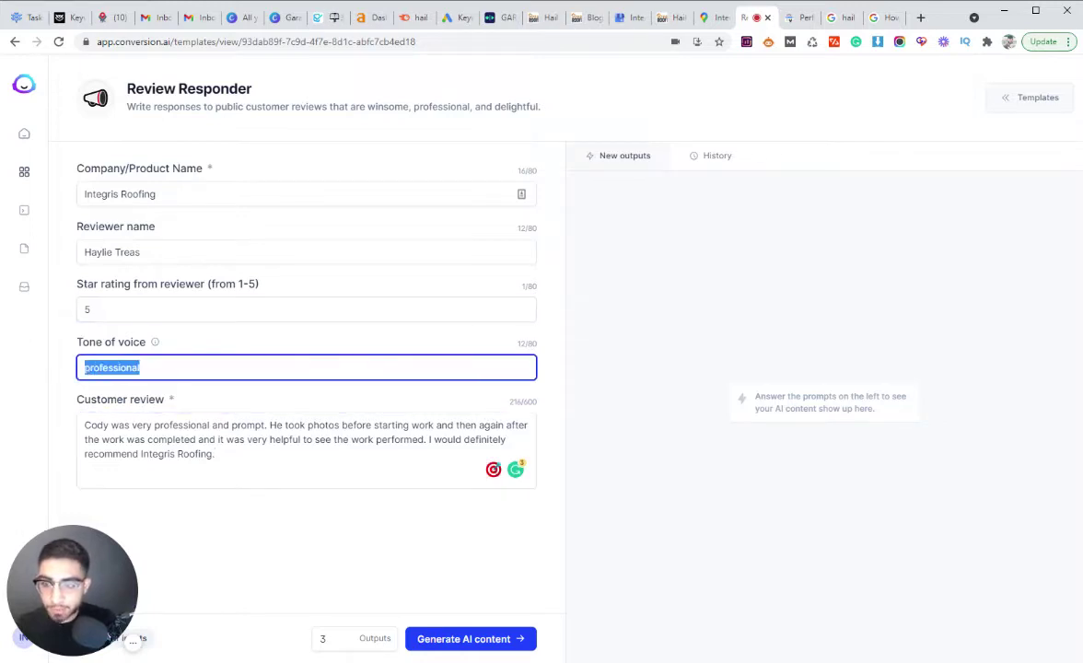
{"action": "left_click", "coordinate": [267, 518]}
{"action": "left_click", "coordinate": [470, 637]}
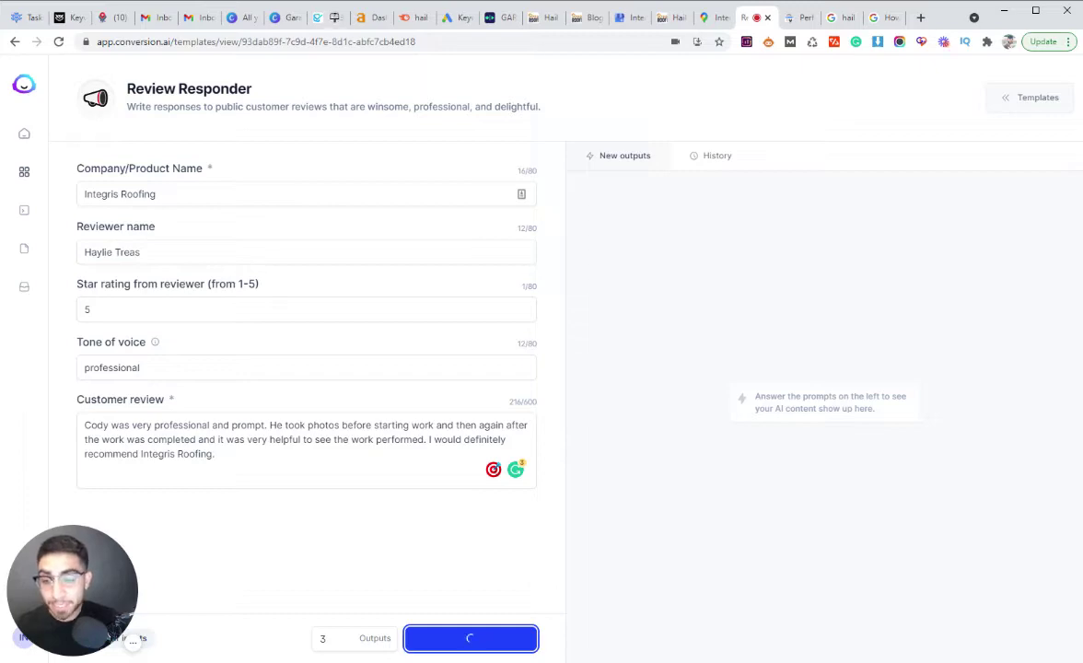
Step: Return to Google My Business and start a public reply to the newest unanswered review
{"action": "left_click", "coordinate": [626, 18]}
{"action": "left_click", "coordinate": [396, 447]}
{"action": "scroll", "coordinate": [416, 465], "scroll_direction": "down", "scroll_amount": 2}
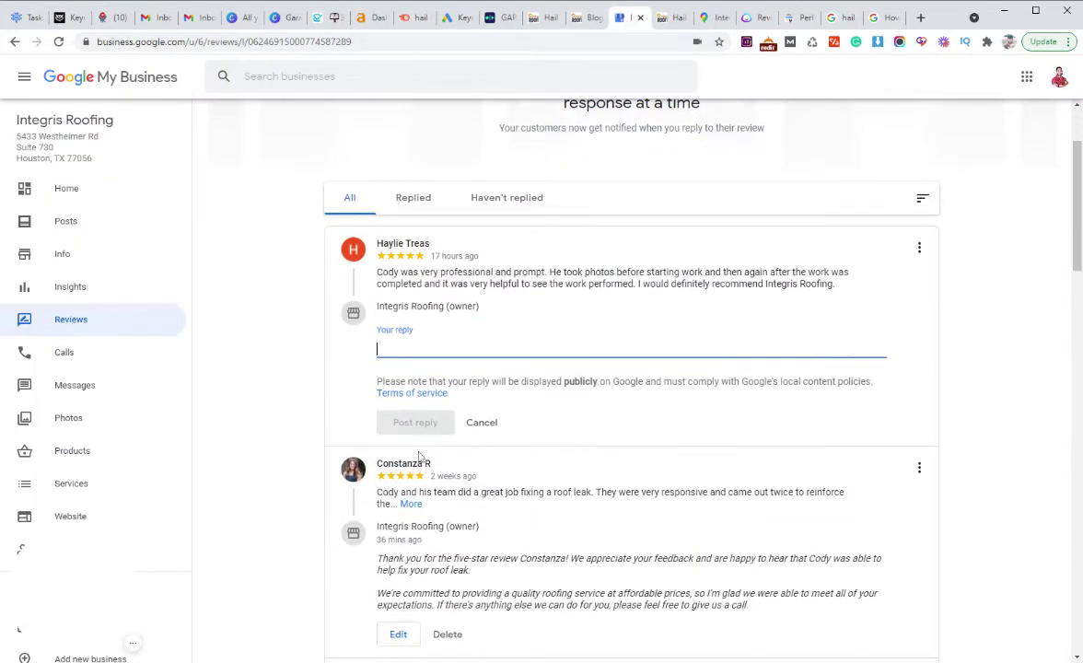
{"action": "type", "text": "Thank yo"}
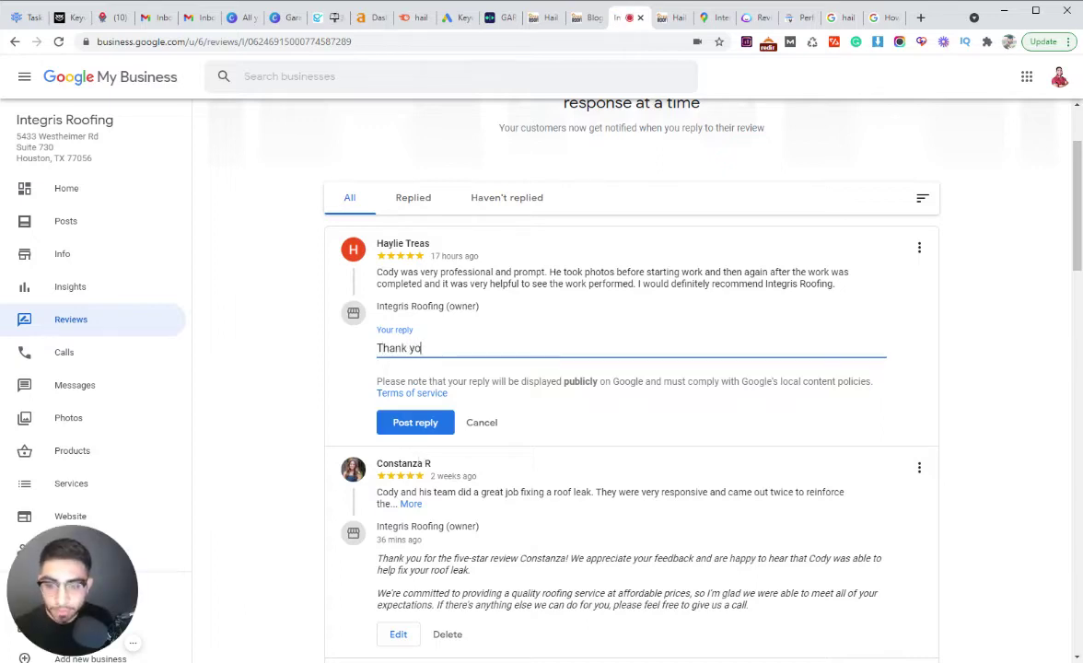
{"action": "type", "text": "u!"}
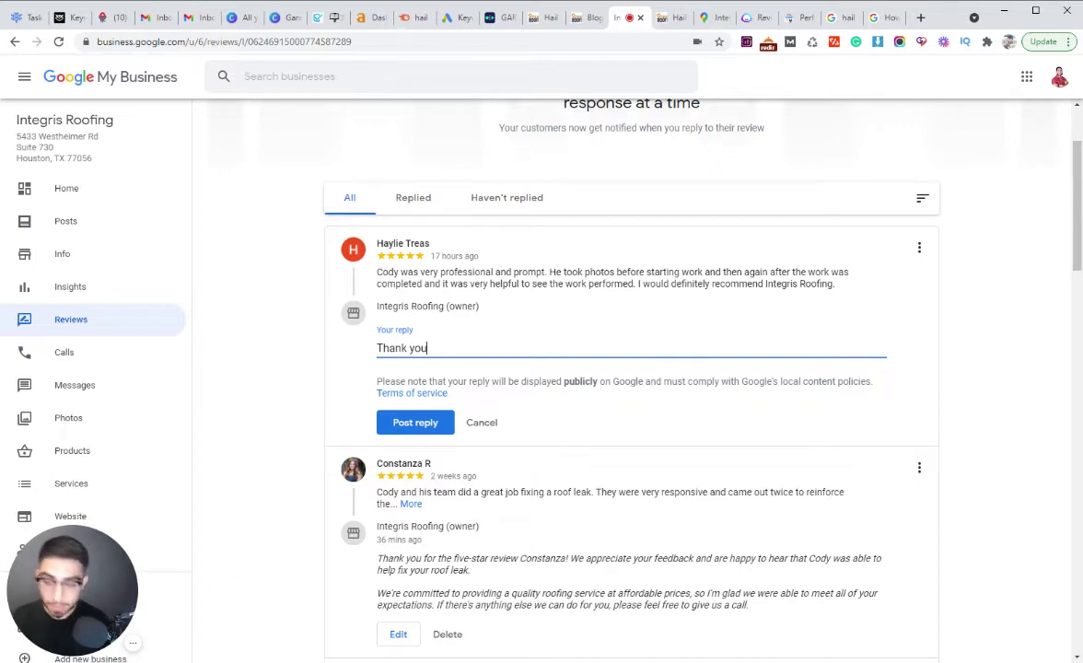
{"action": "key", "text": "BackSpace"}
{"action": "key", "text": "BackSpace"}
{"action": "key", "text": "BackSpace"}
{"action": "key", "text": "BackSpace"}
{"action": "key", "text": "BackSpace"}
{"action": "key", "text": "BackSpace"}
{"action": "key", "text": "BackSpace"}
{"action": "key", "text": "BackSpace"}
{"action": "key", "text": "BackSpace"}
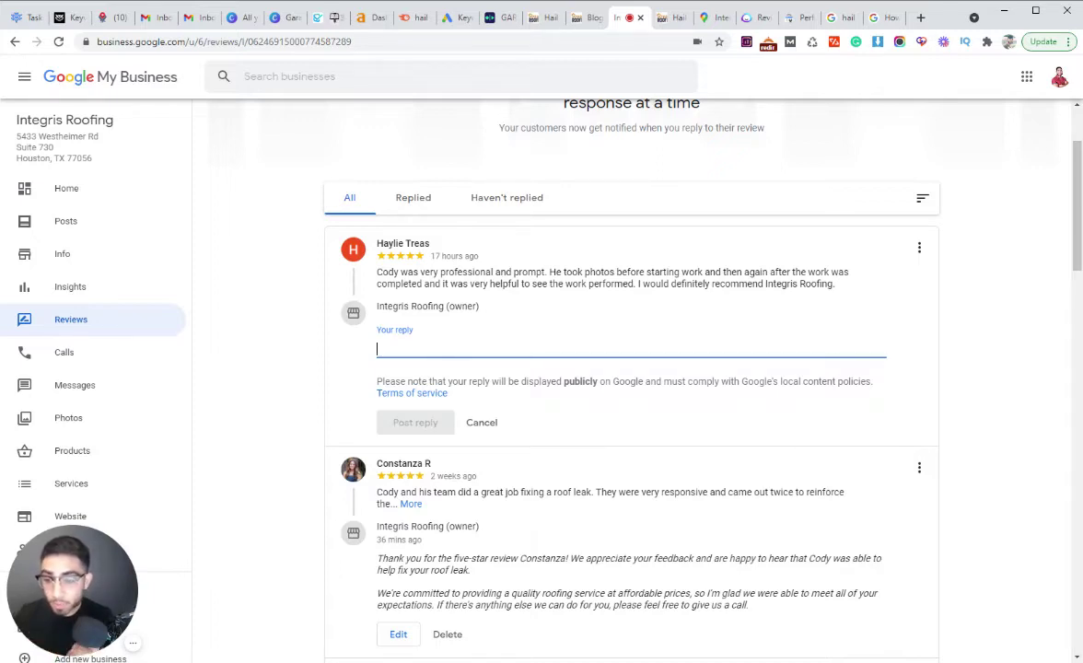
Step: Compare the generated responses in the Review Responder, copy the first one and paste it into the newest review's Google My Business reply
{"action": "left_click", "coordinate": [753, 17]}
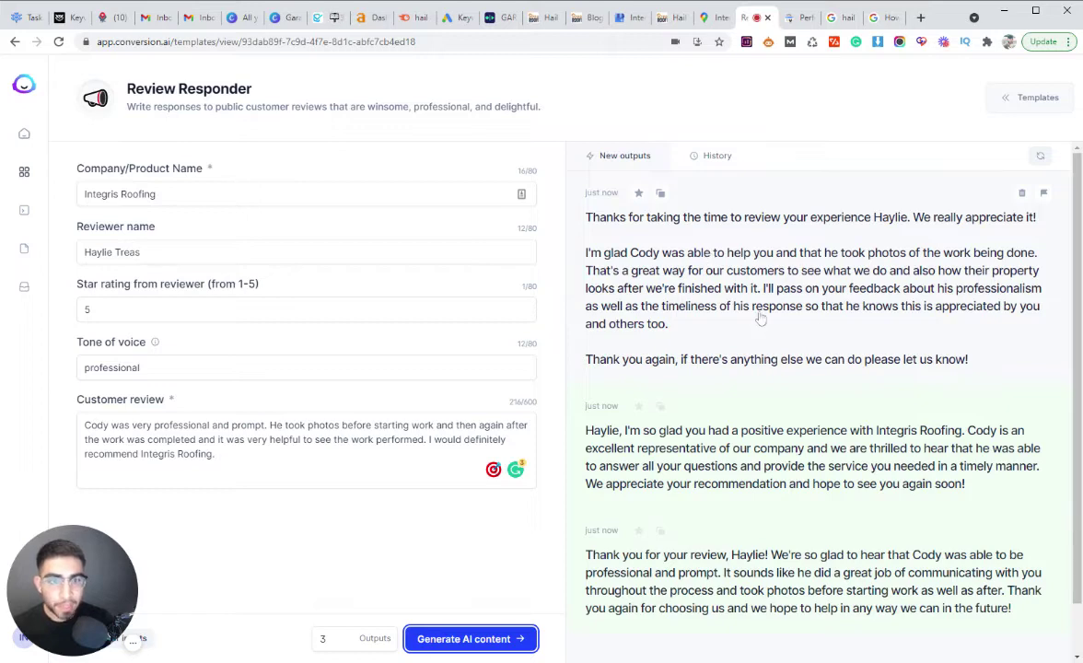
{"action": "scroll", "coordinate": [697, 262], "scroll_direction": "down", "scroll_amount": 1}
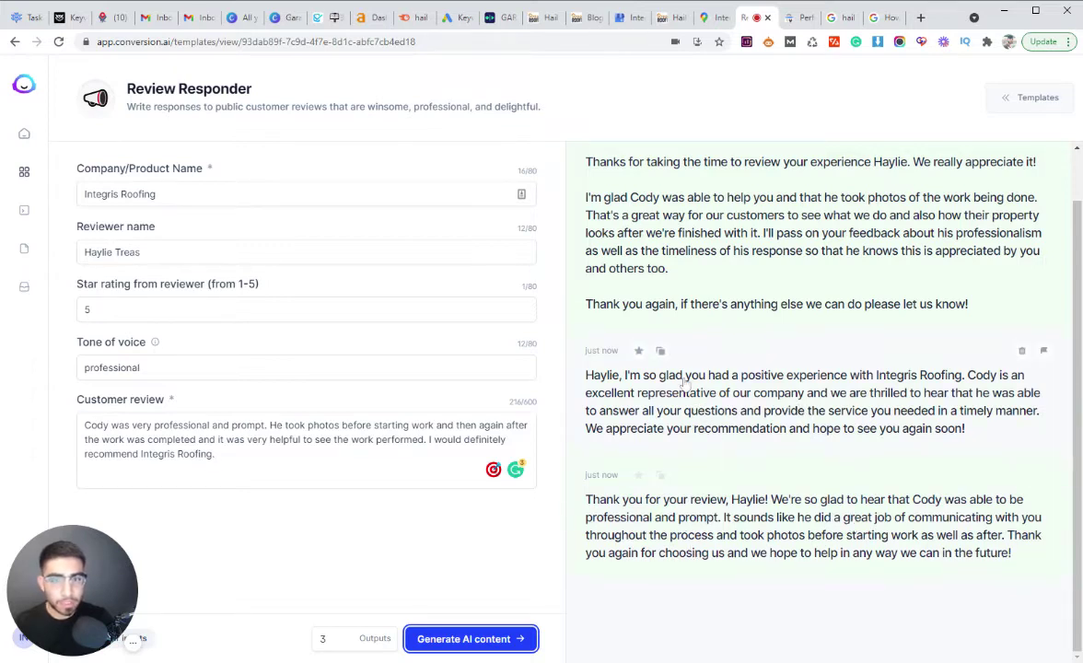
{"action": "scroll", "coordinate": [762, 383], "scroll_direction": "up", "scroll_amount": 1}
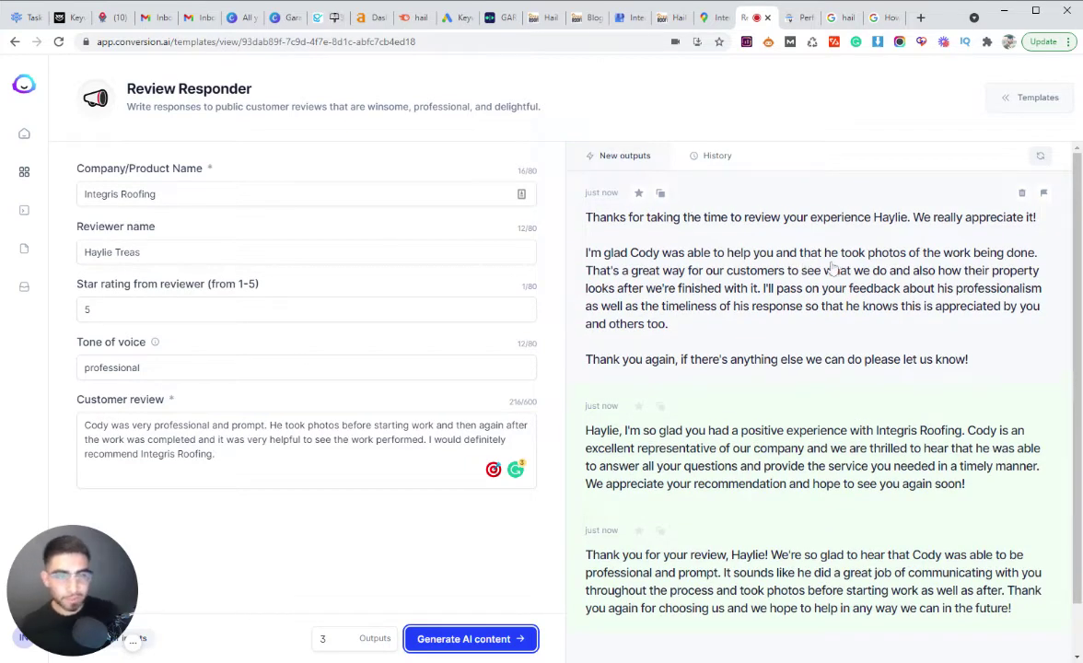
{"action": "left_click", "coordinate": [648, 26]}
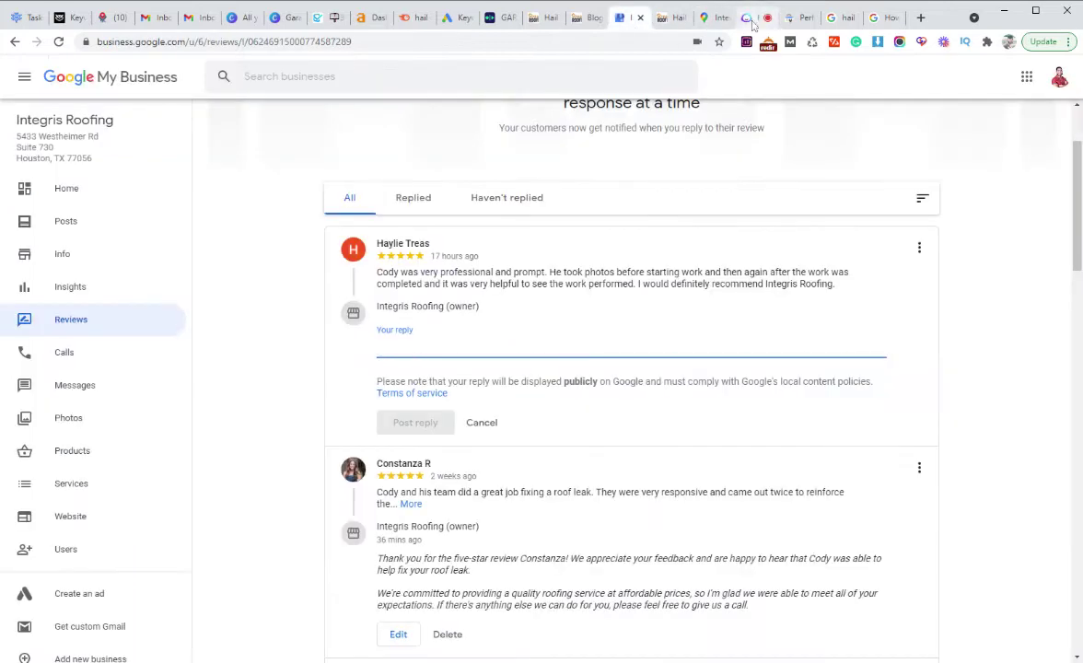
{"action": "left_click", "coordinate": [747, 17]}
{"action": "left_click", "coordinate": [660, 194]}
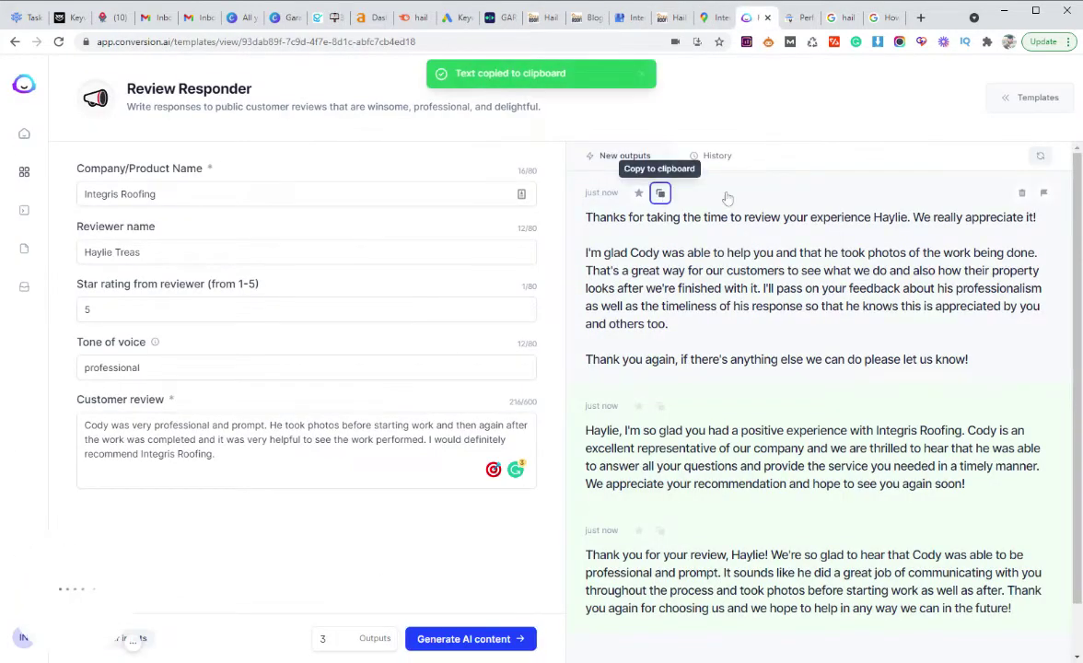
{"action": "left_click", "coordinate": [628, 18]}
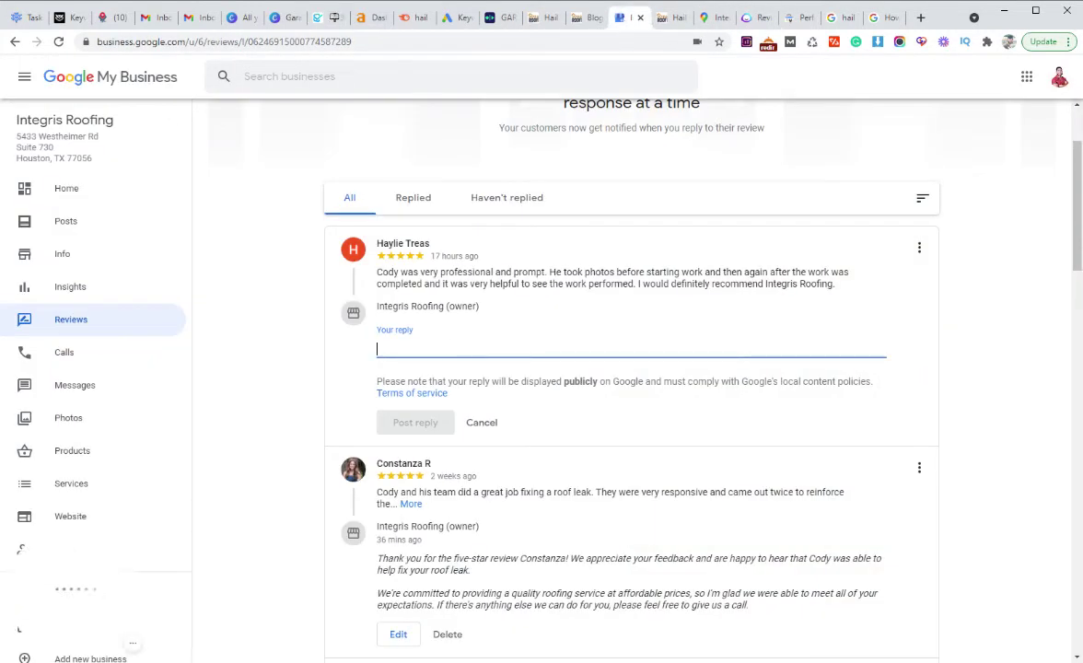
{"action": "key", "text": "ctrl+v"}
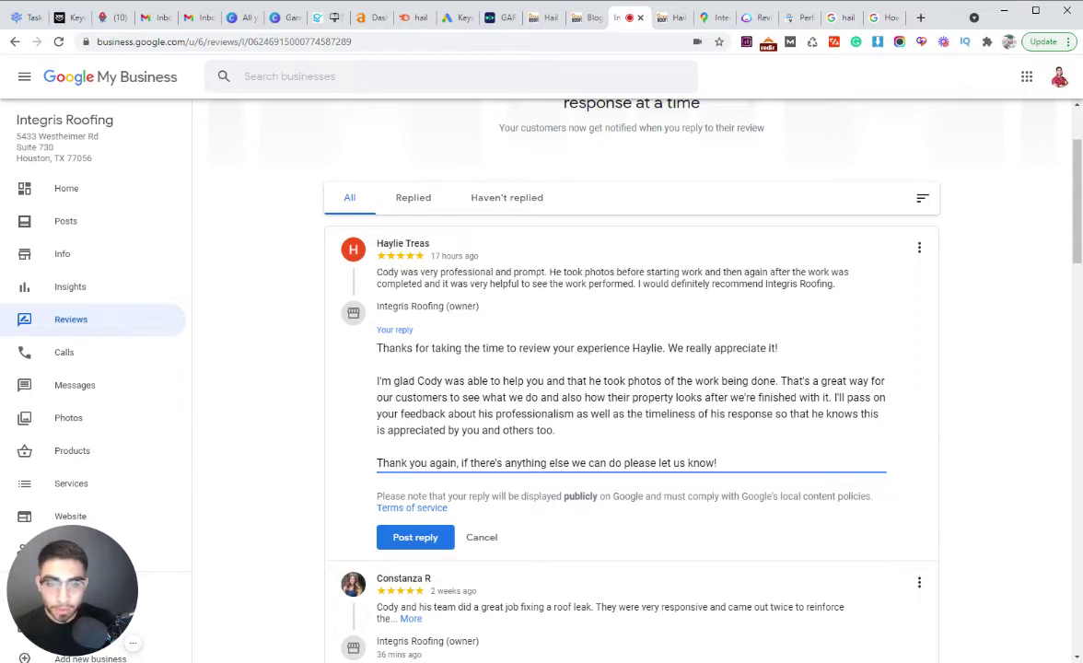
Step: In the reply's opening paragraph, insert "roofing" before "experience" and "at Integris Roofing" after "We really appreciate it"
{"action": "left_click", "coordinate": [576, 348]}
{"action": "type", "text": "roofing "}
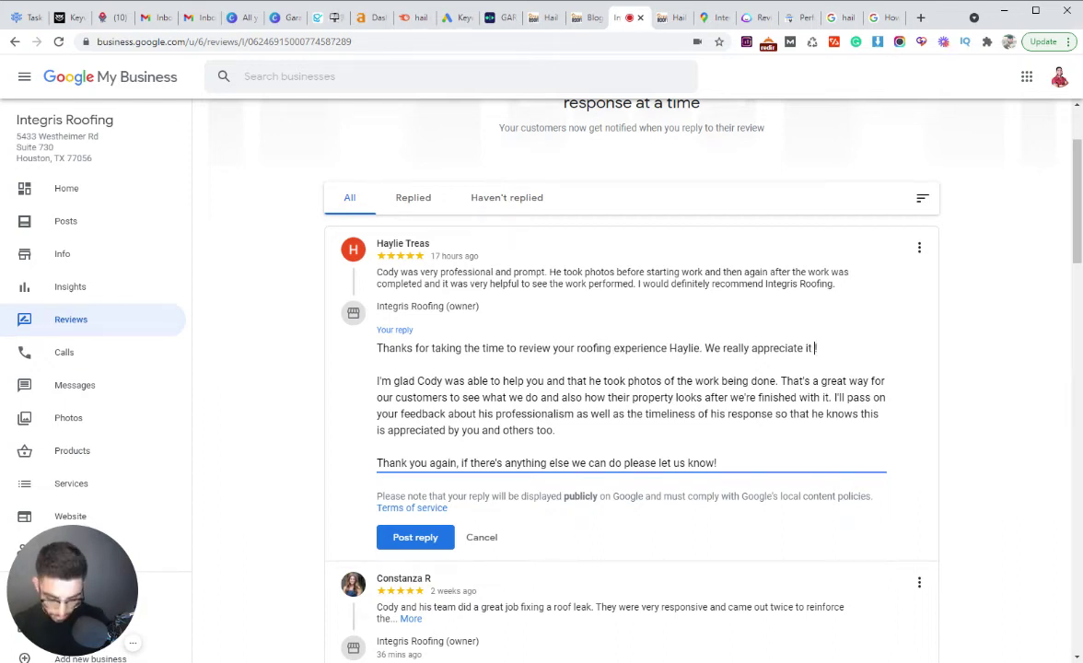
{"action": "type", "text": "at Integris"}
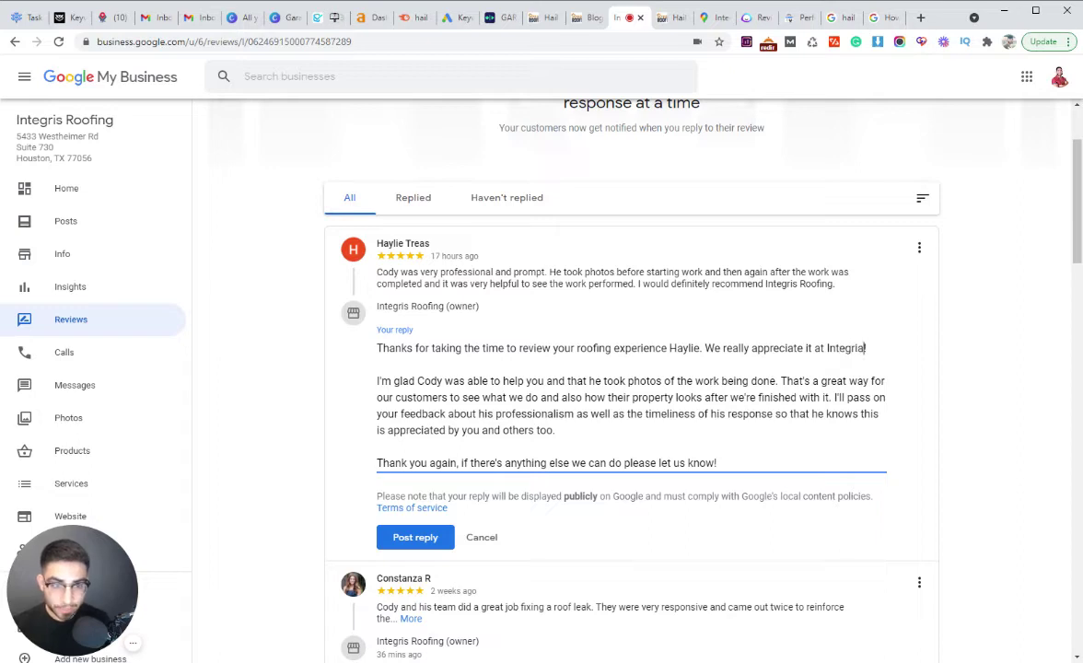
{"action": "type", "text": " Roofing!"}
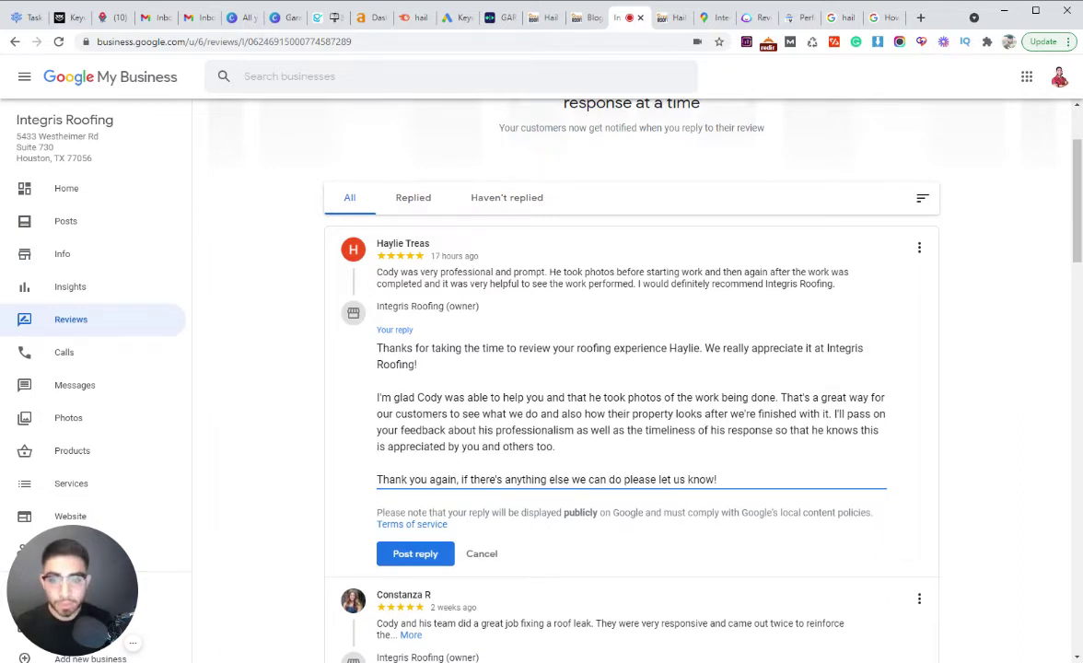
Step: Extend the reply's closing sentence after "please let us know" with "our team of expert roofers are ready the next time you need us"
{"action": "left_click_drag", "start_coordinate": [377, 396], "coordinate": [416, 397]}
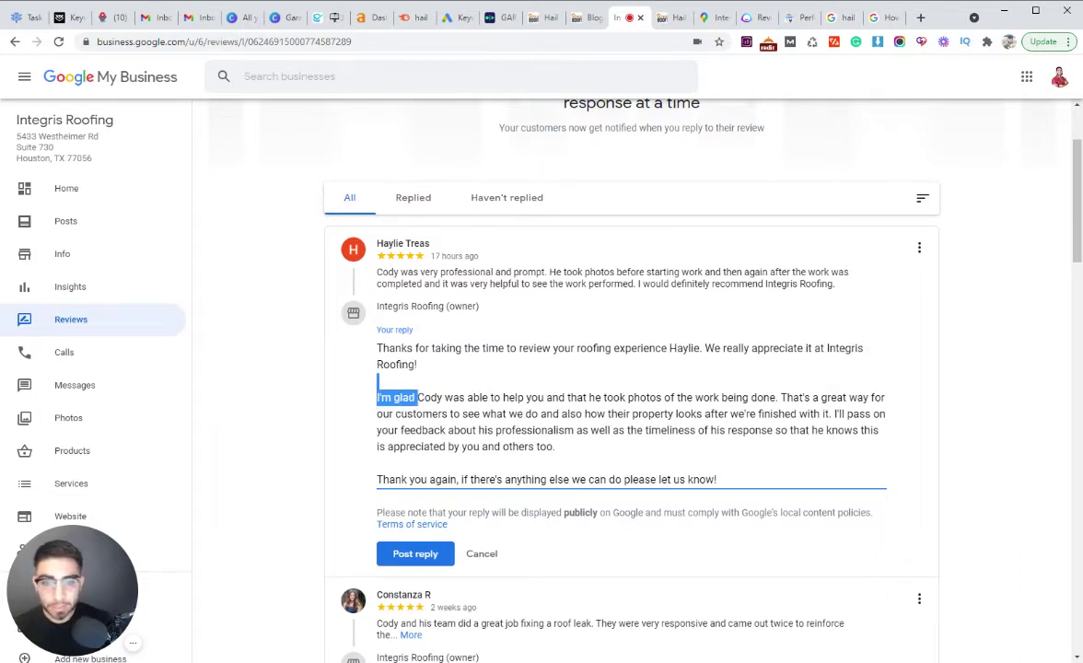
{"action": "left_click", "coordinate": [559, 397]}
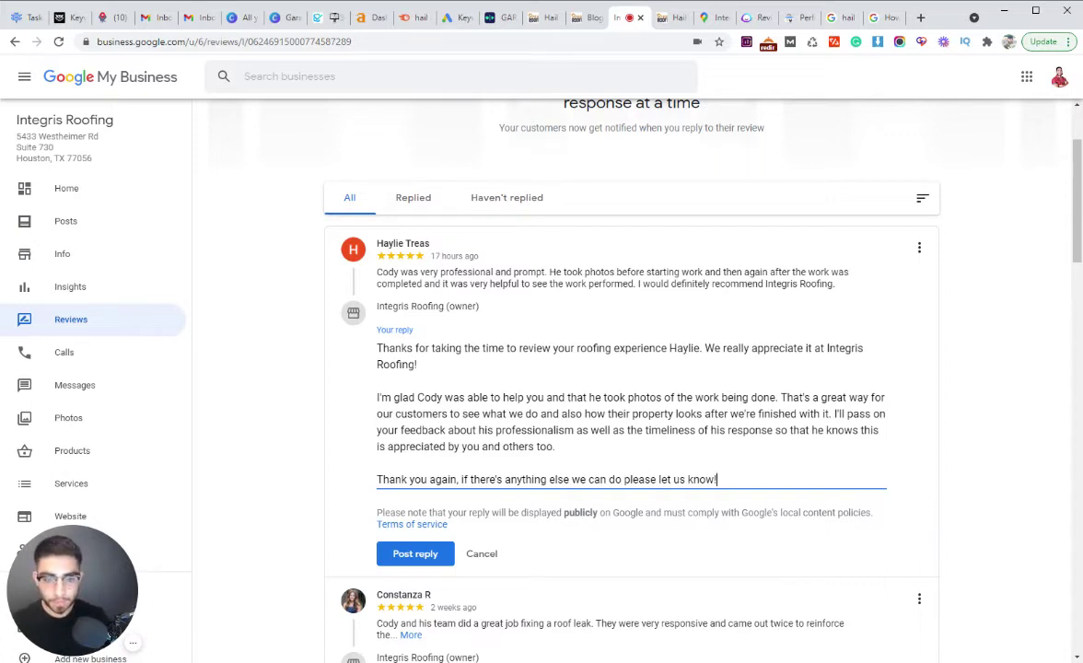
{"action": "type", "text": "our "}
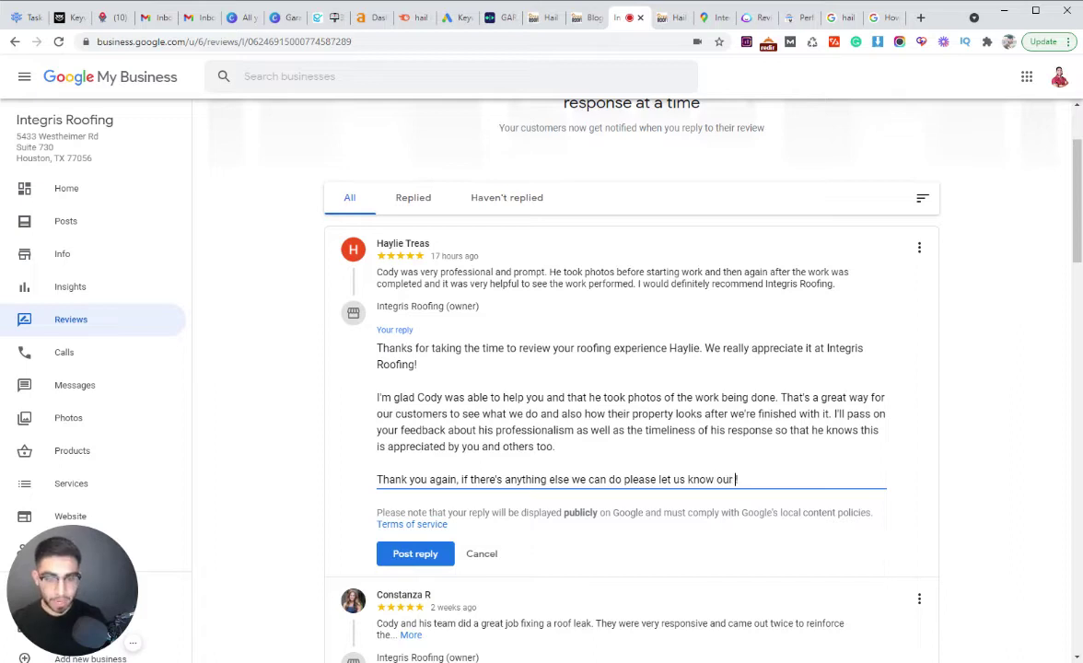
{"action": "type", "text": "team of expert r"}
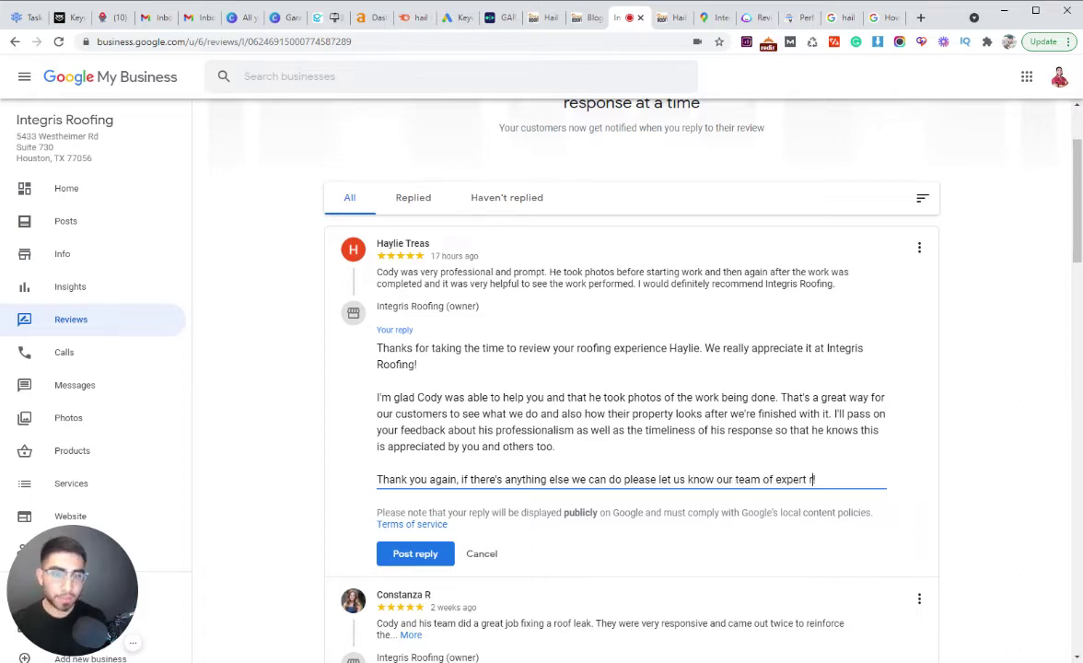
{"action": "type", "text": "oofers are read"}
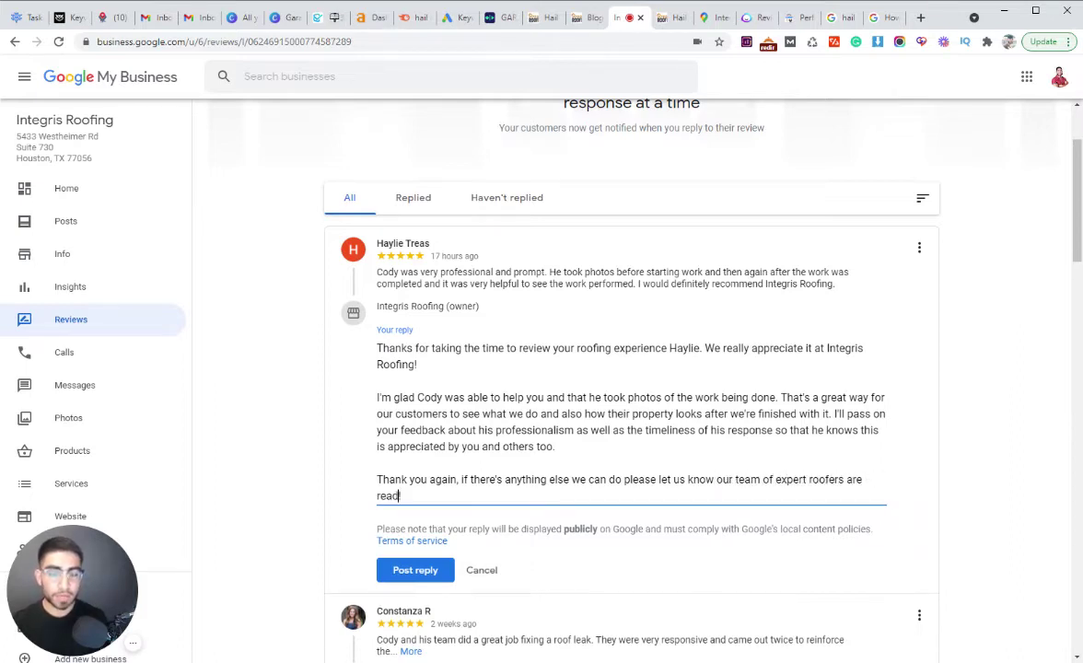
{"action": "type", "text": "t!"}
{"action": "key", "text": "BackSpace"}
{"action": "key", "text": "BackSpace"}
{"action": "type", "text": "y"}
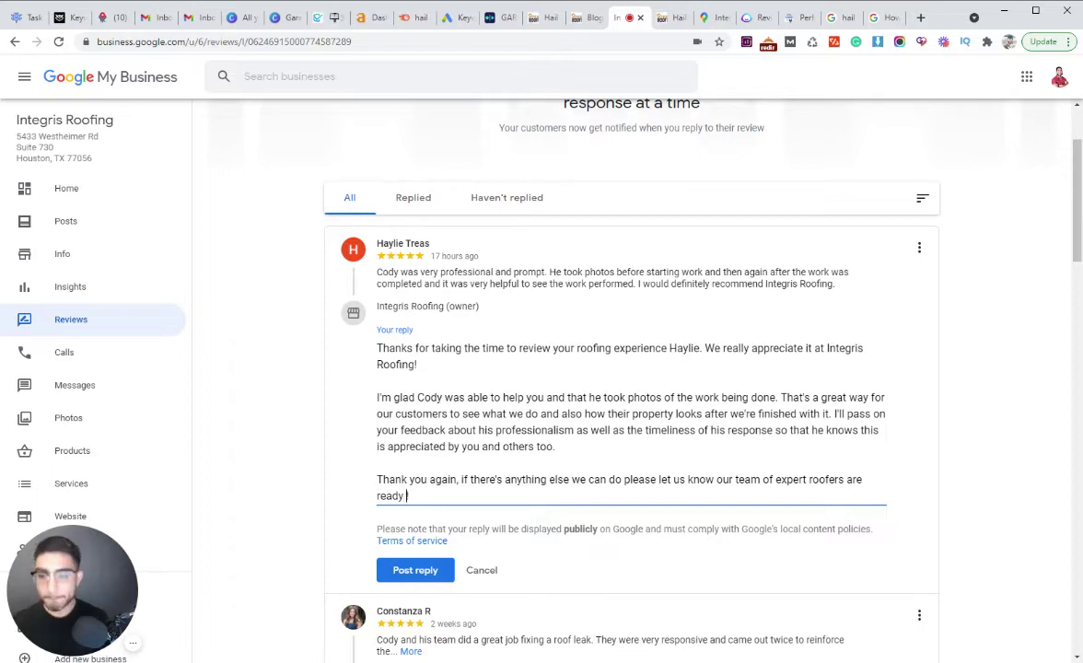
{"action": "type", "text": " ne"}
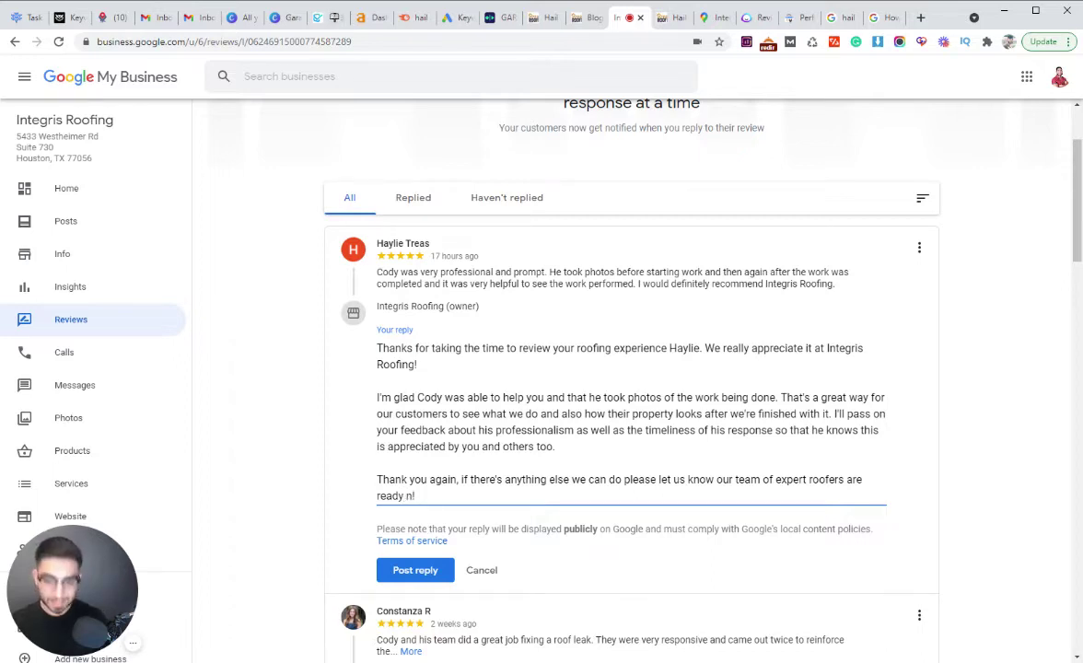
{"action": "key", "text": "BackSpace"}
{"action": "key", "text": "BackSpace"}
{"action": "type", "text": "the ne"}
{"action": "type", "text": "xt time you ne"}
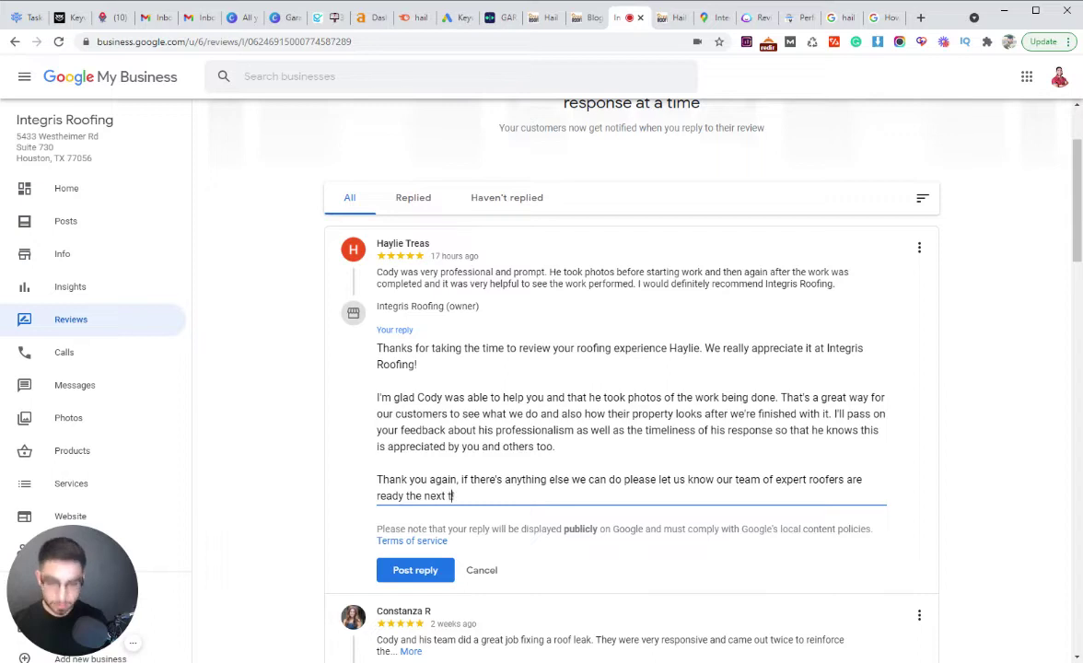
{"action": "type", "text": "ed!"}
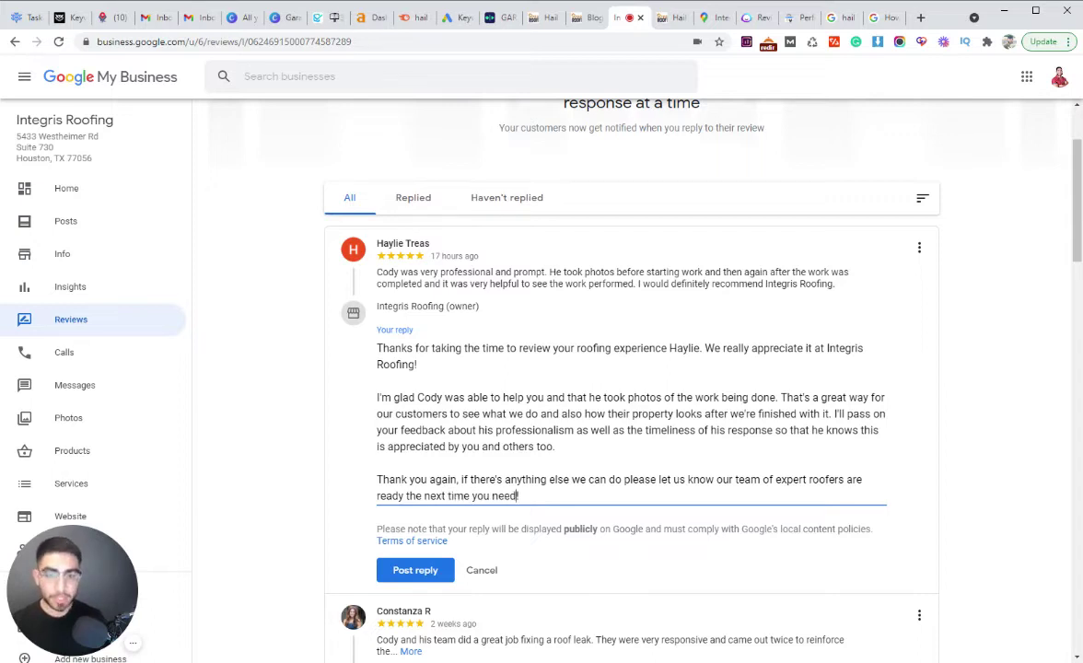
{"action": "type", "text": "s"}
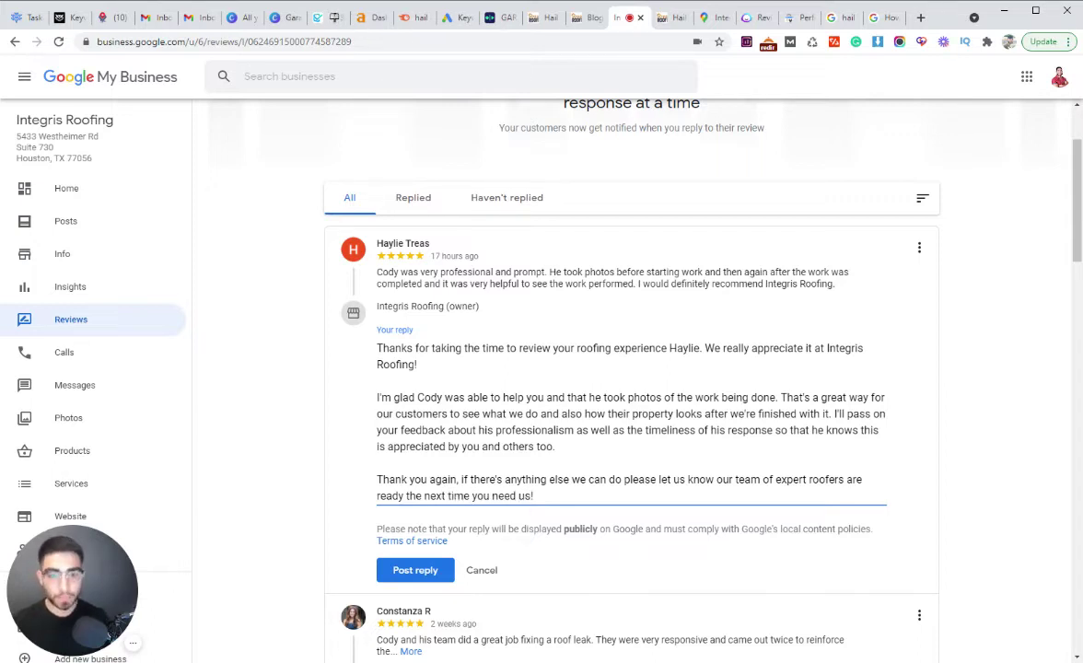
Step: Insert the capitalized city name "Houston" before "roofers" in the reply's closing sentence
{"action": "left_click", "coordinate": [807, 478]}
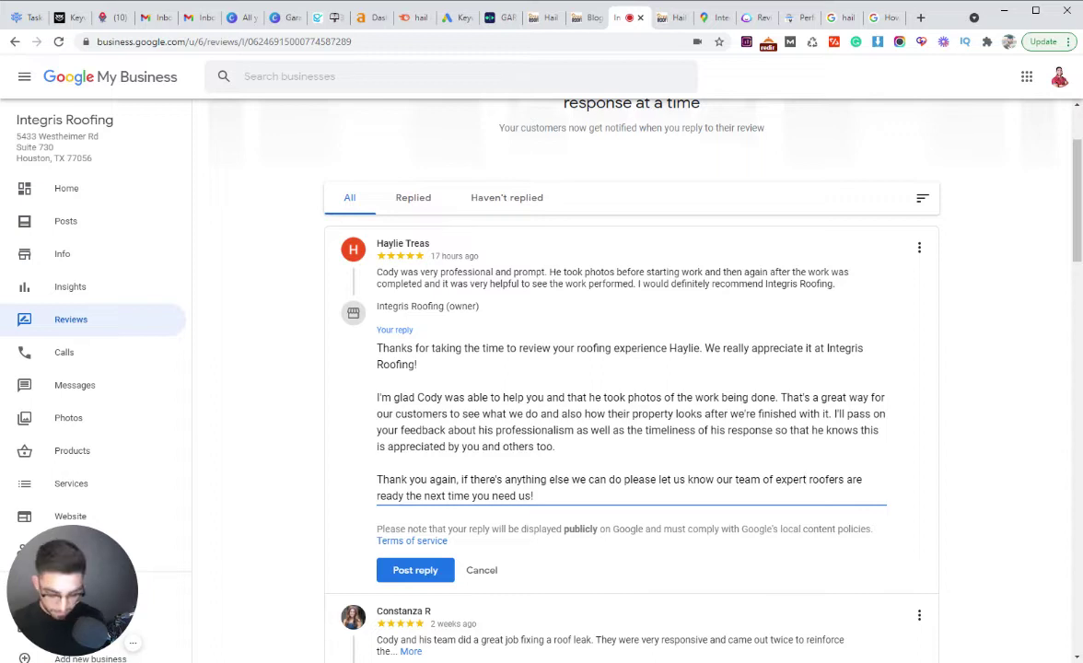
{"action": "type", "text": "houston"}
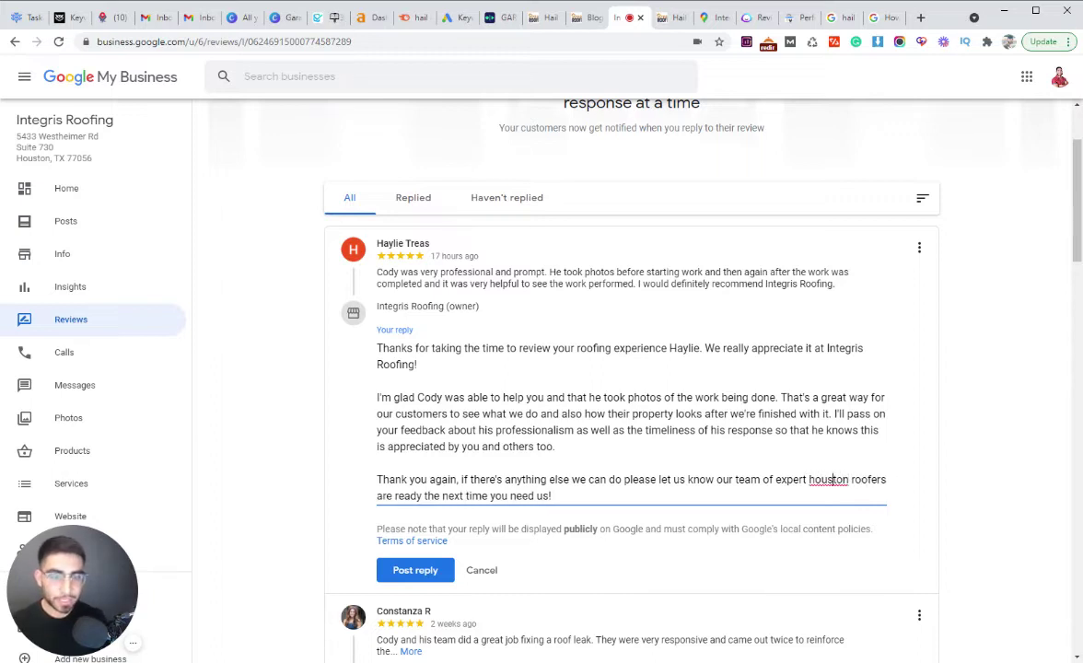
{"action": "double_click", "coordinate": [833, 479]}
{"action": "type", "text": "Houston"}
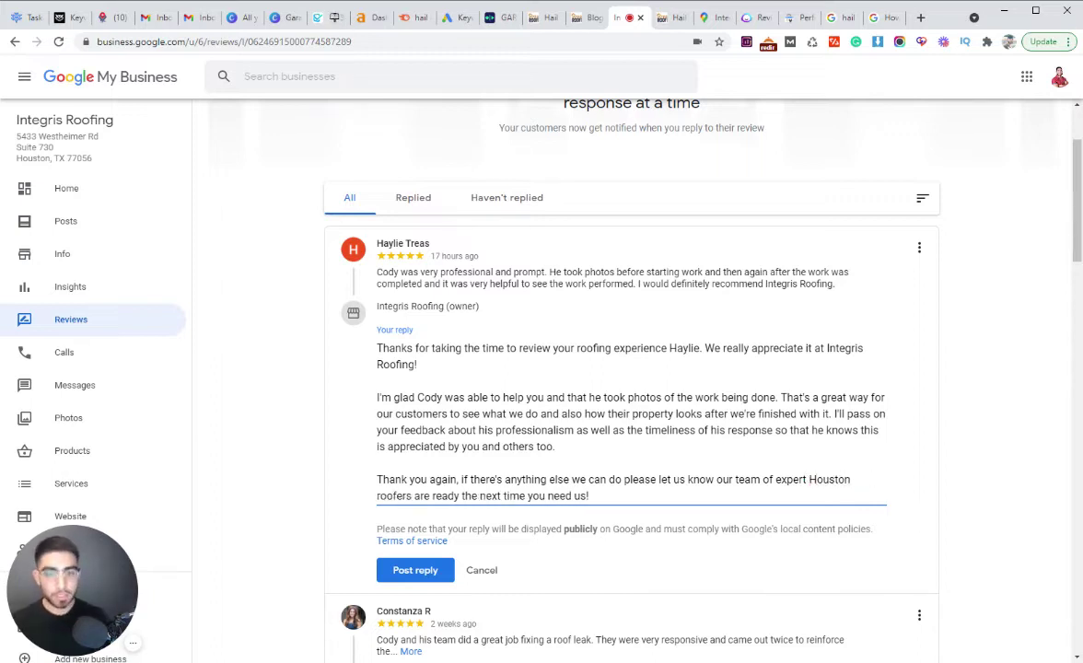
Step: Review the full reply text and its keyword mentions: "roofing", "Integris Roofing" and "Houston roofers"
{"action": "key", "text": "shift+Up"}
{"action": "key", "text": "shift+Up"}
{"action": "key", "text": "shift+Up"}
{"action": "key", "text": "shift+Up"}
{"action": "key", "text": "shift+Up"}
{"action": "key", "text": "shift+Up"}
{"action": "key", "text": "shift+Up"}
{"action": "key", "text": "shift+Up"}
{"action": "key", "text": "shift+Up"}
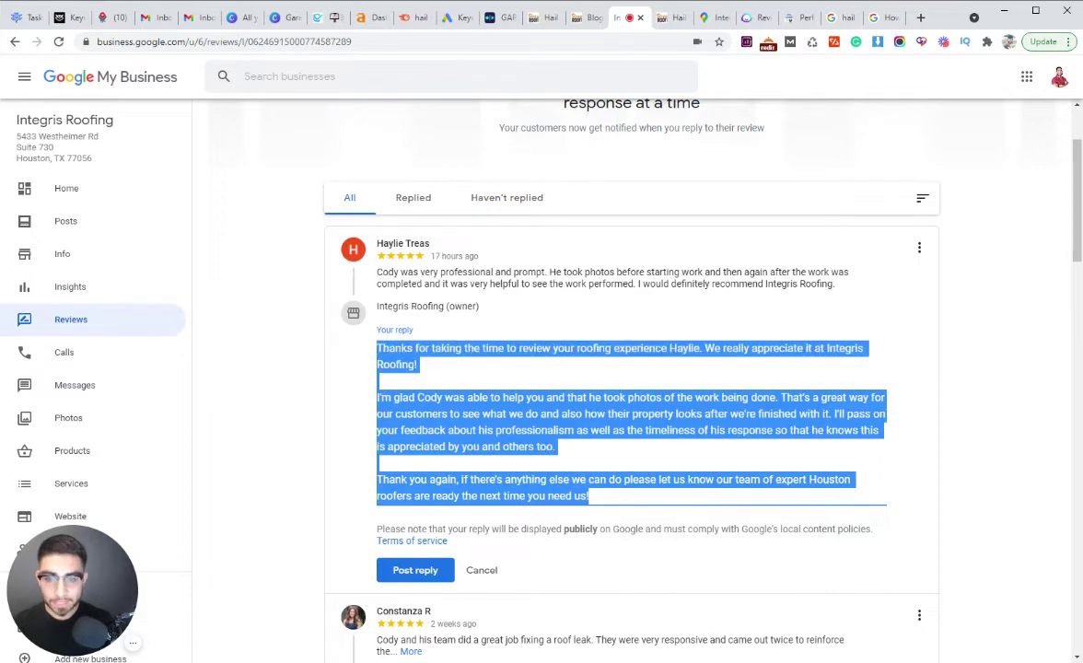
{"action": "key", "text": "Left"}
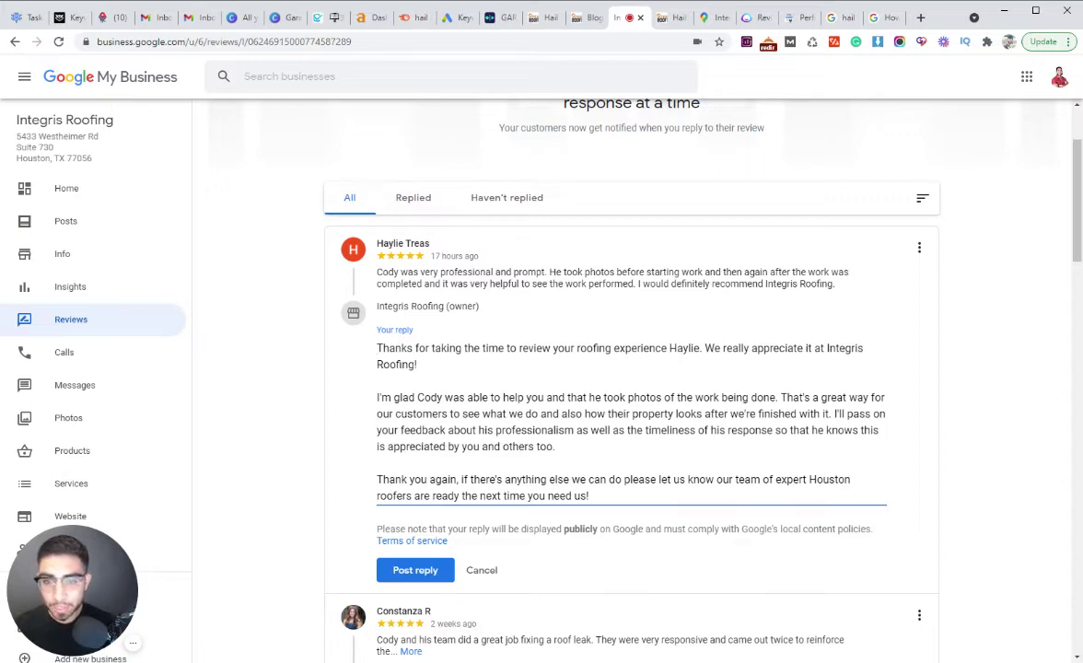
{"action": "double_click", "coordinate": [396, 364]}
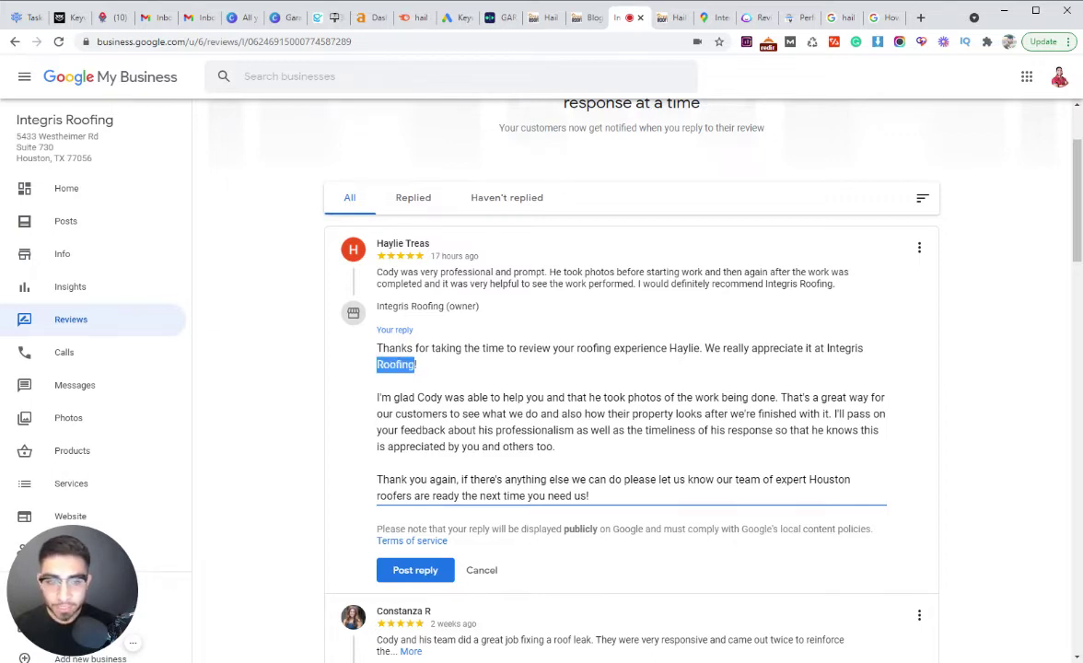
{"action": "left_click_drag", "start_coordinate": [418, 364], "coordinate": [827, 348]}
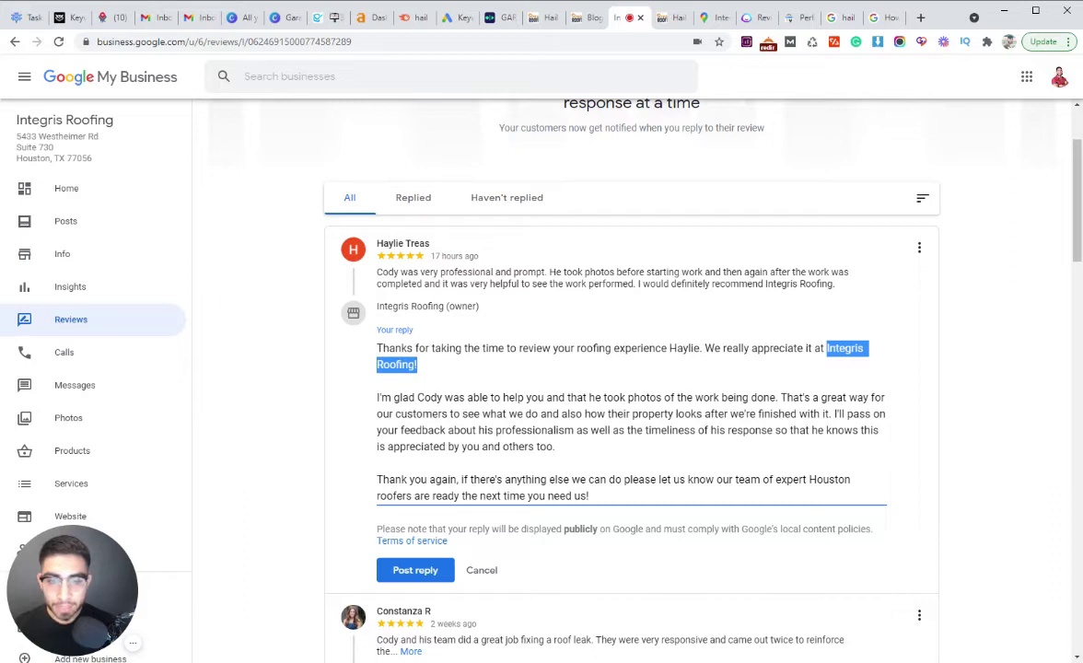
{"action": "double_click", "coordinate": [569, 348]}
{"action": "left_click_drag", "start_coordinate": [808, 480], "coordinate": [434, 497]}
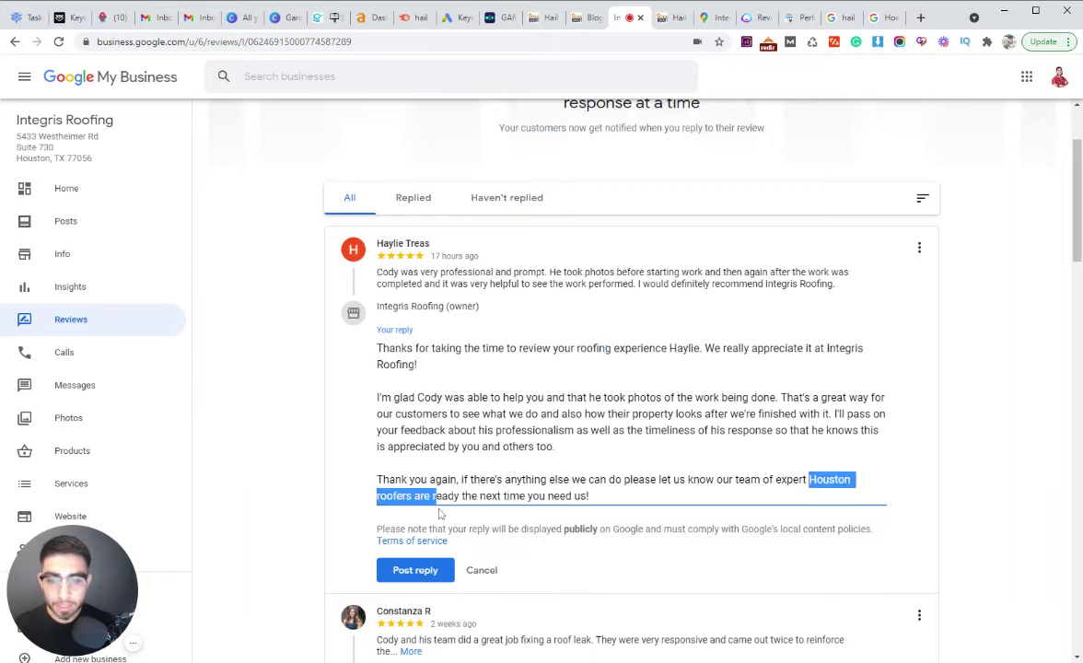
{"action": "left_click", "coordinate": [385, 463]}
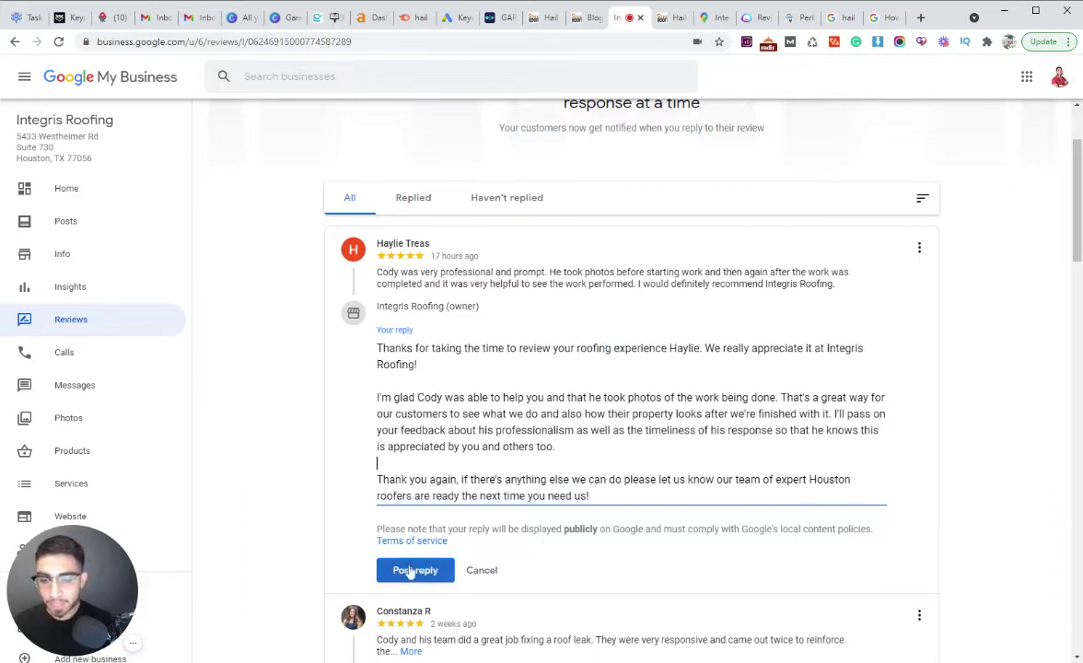
Step: Post the reply to the newest review and look over the replies given to the older reviews
{"action": "left_click", "coordinate": [414, 571]}
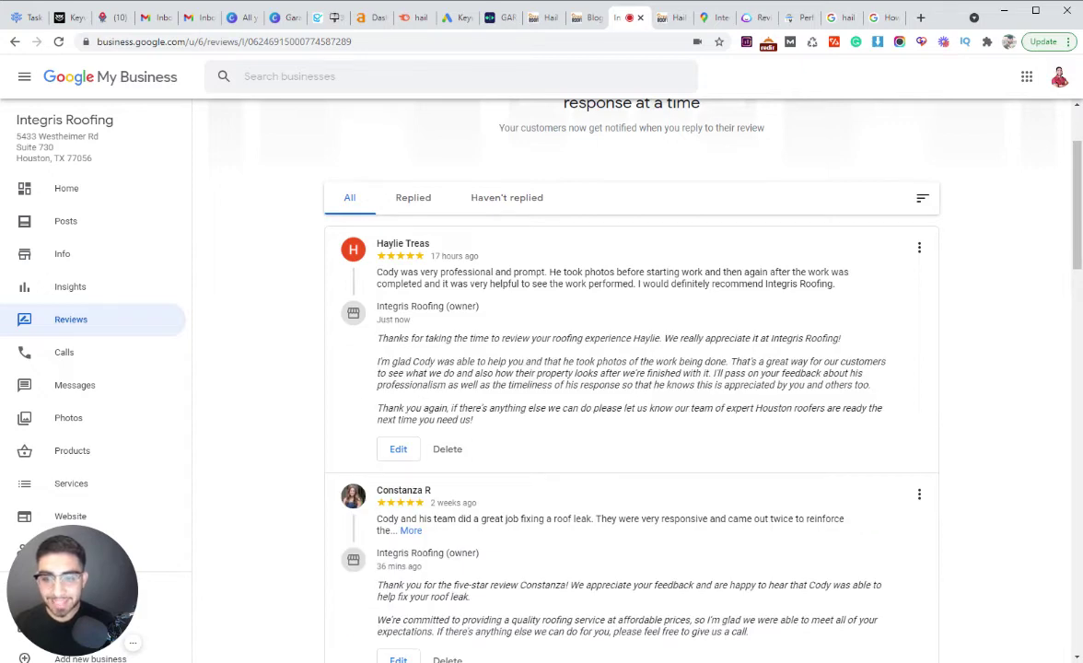
{"action": "scroll", "coordinate": [544, 431], "scroll_direction": "down", "scroll_amount": 3}
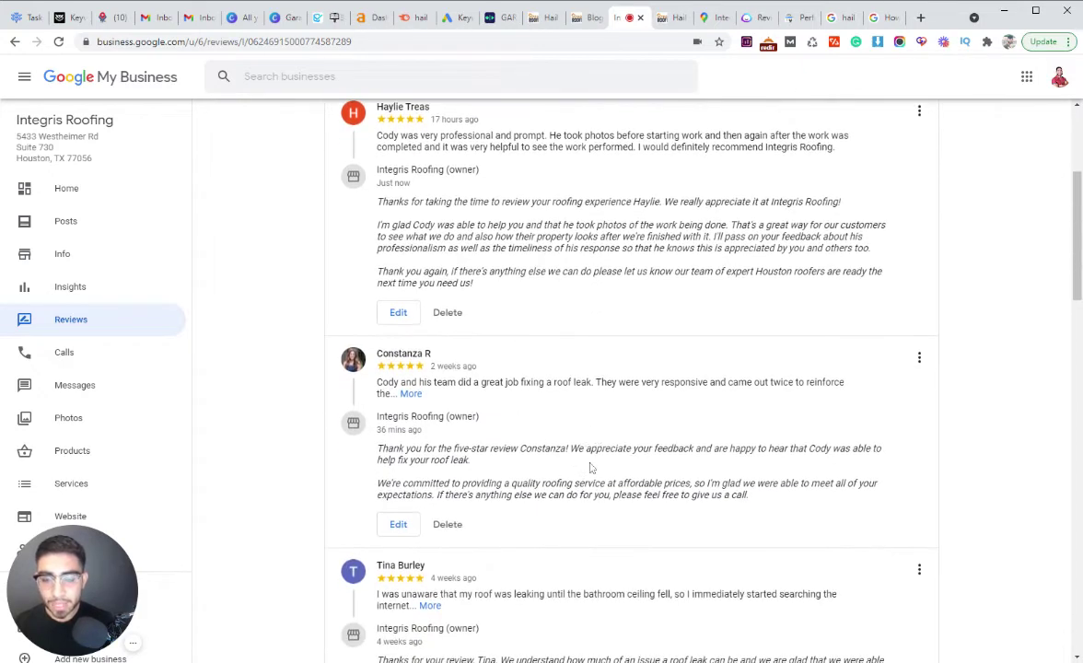
{"action": "scroll", "coordinate": [594, 474], "scroll_direction": "down", "scroll_amount": 3}
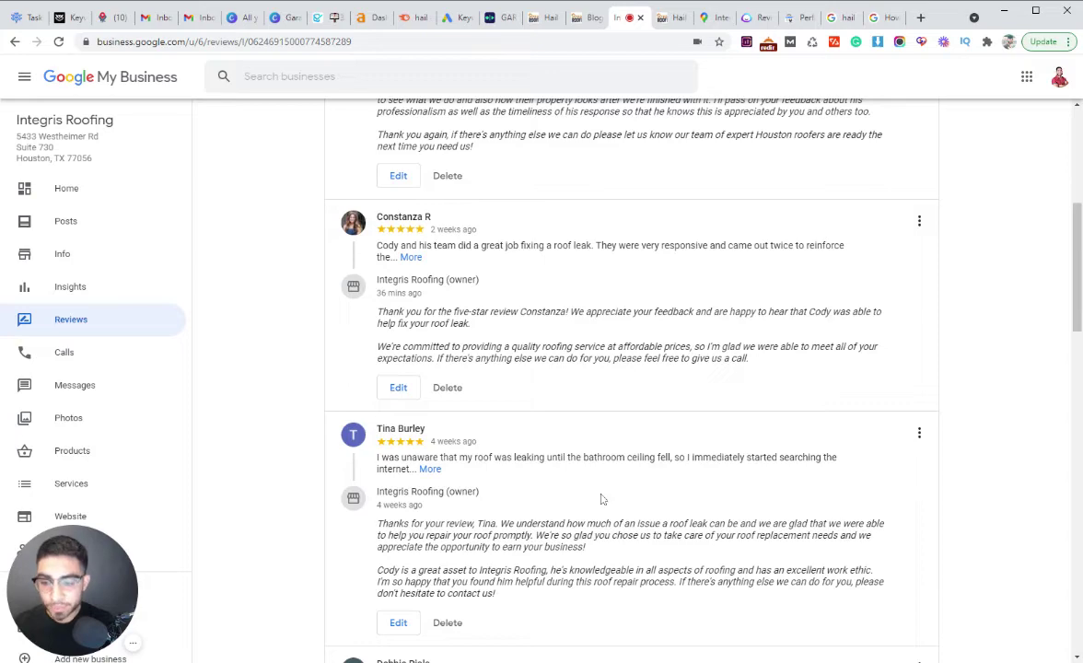
{"action": "scroll", "coordinate": [599, 501], "scroll_direction": "up", "scroll_amount": 9}
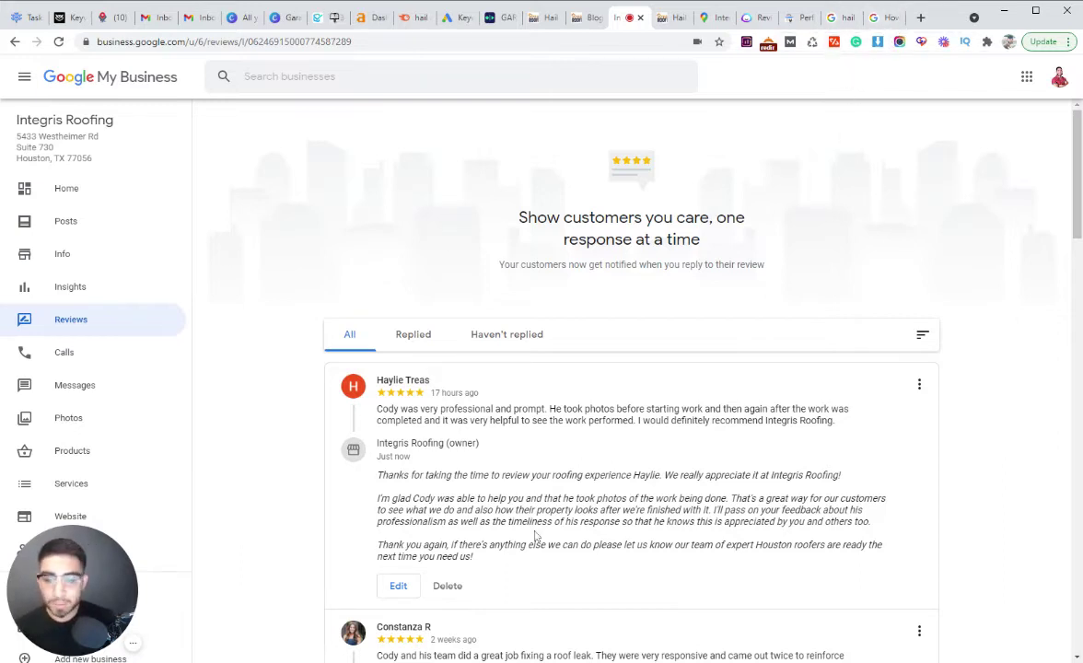
Step: Search Google for "metal roofing bellaire tx" in a new tab and scan the map listings and organic results
{"action": "left_click", "coordinate": [920, 17]}
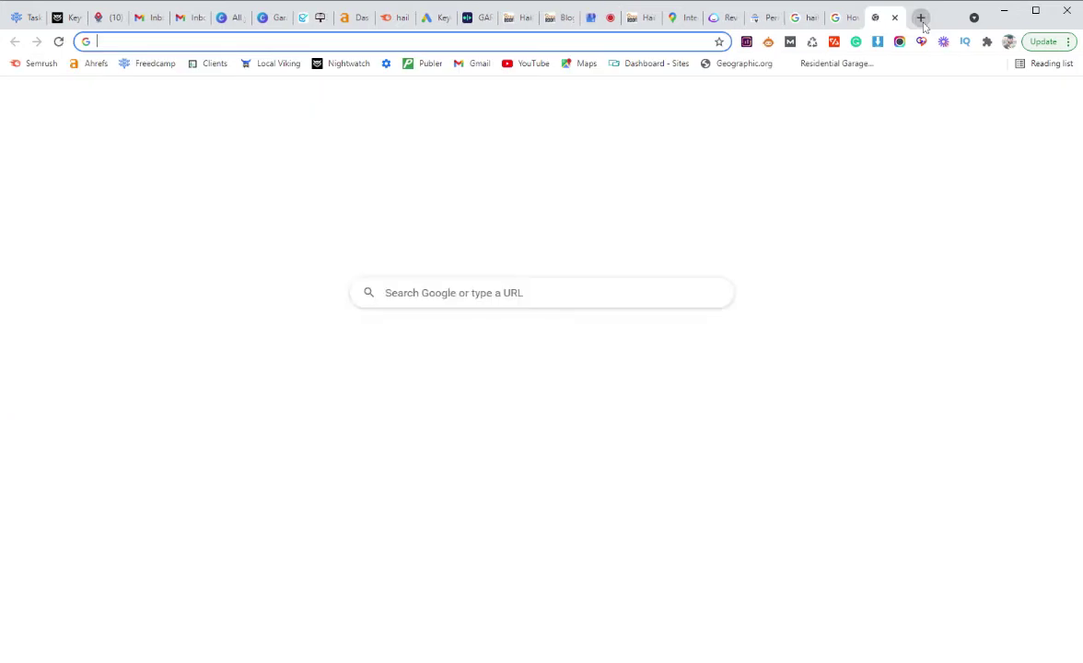
{"action": "type", "text": "metal "}
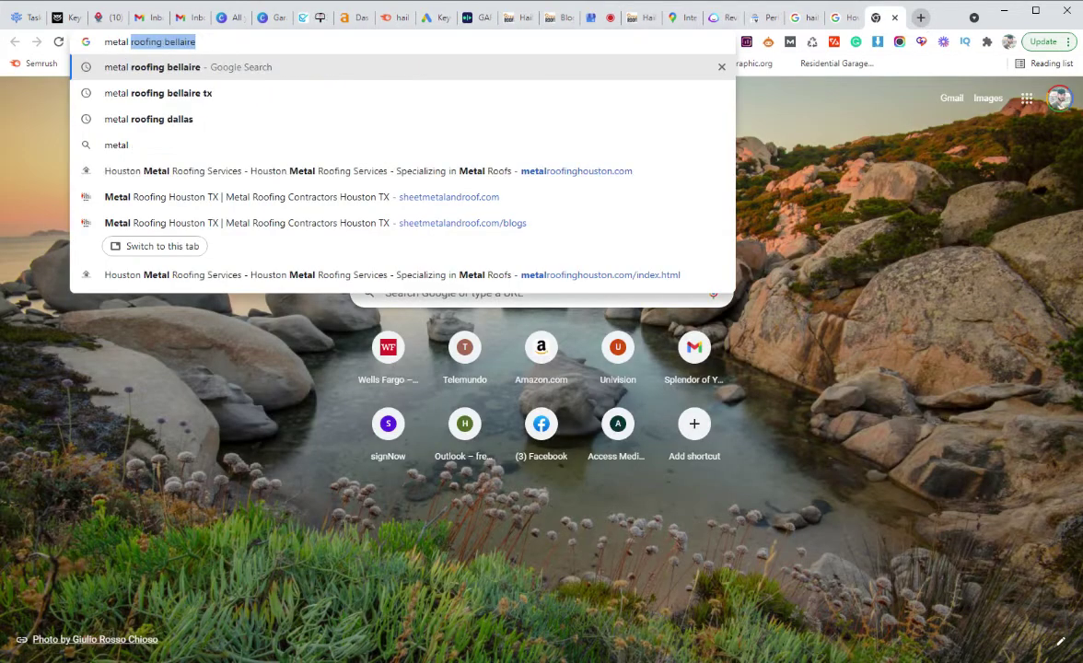
{"action": "type", "text": "ro"}
{"action": "key", "text": "Down"}
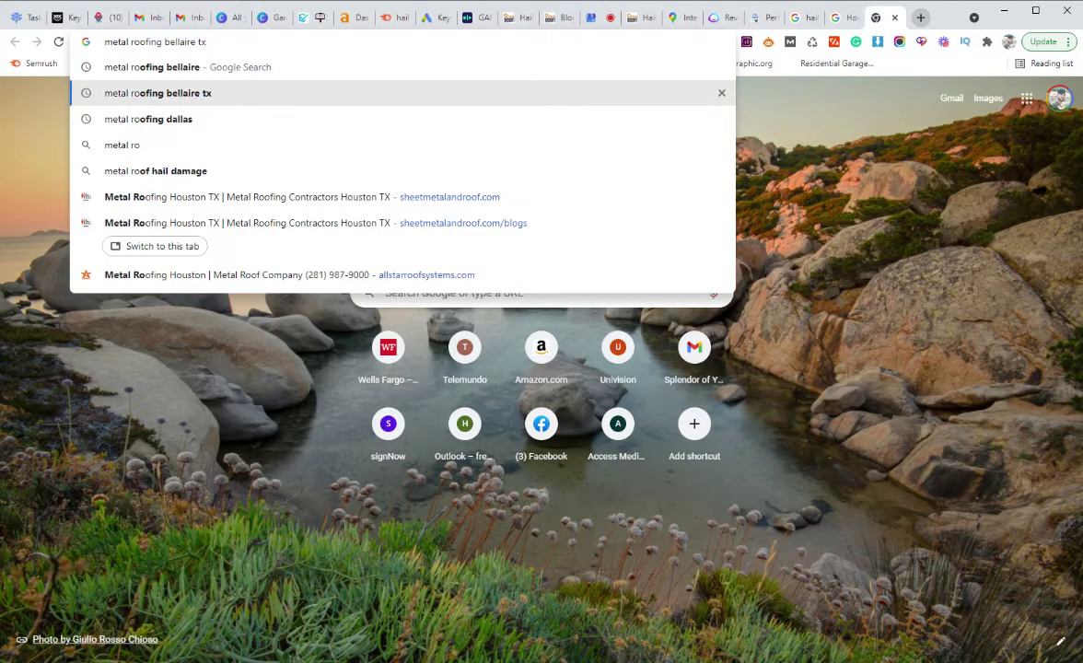
{"action": "key", "text": "Return"}
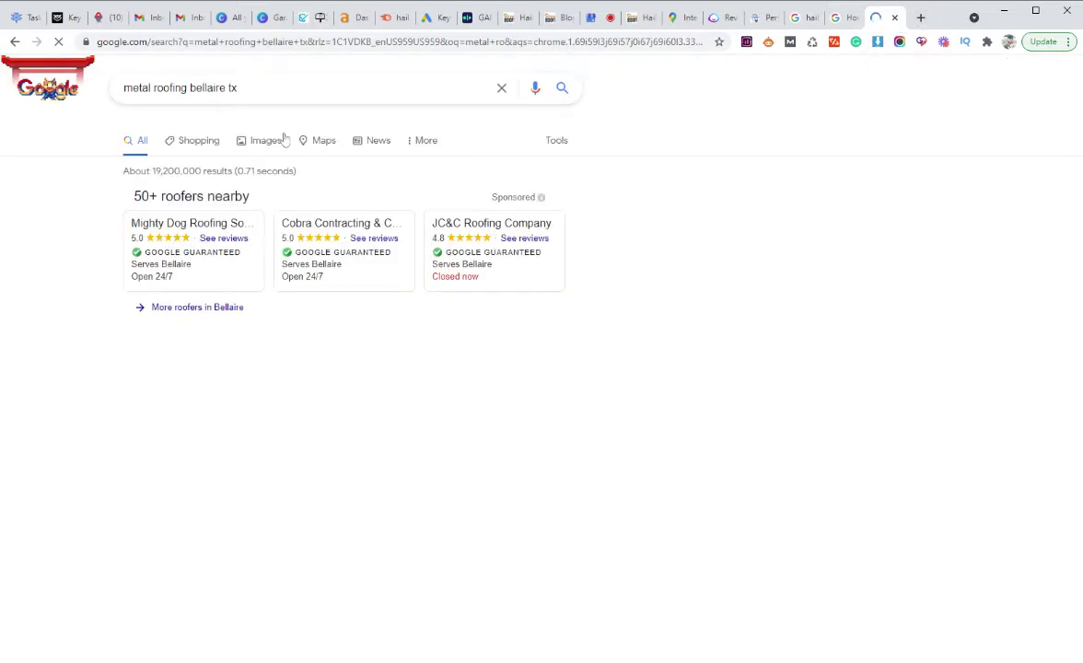
{"action": "scroll", "coordinate": [80, 313], "scroll_direction": "down", "scroll_amount": 9}
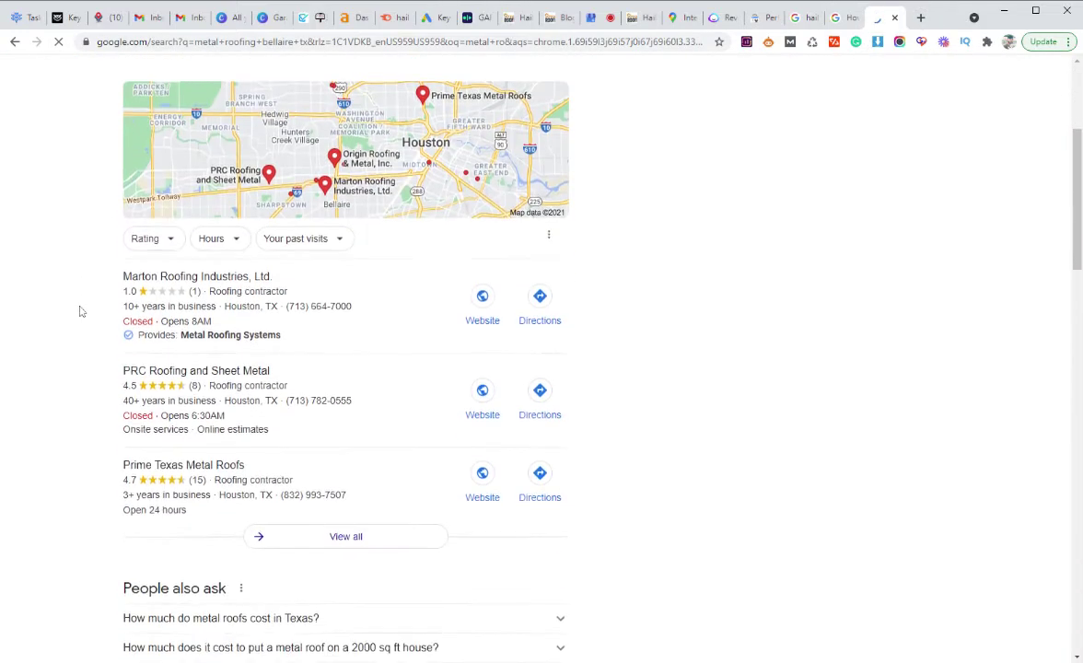
{"action": "scroll", "coordinate": [81, 309], "scroll_direction": "down", "scroll_amount": 7}
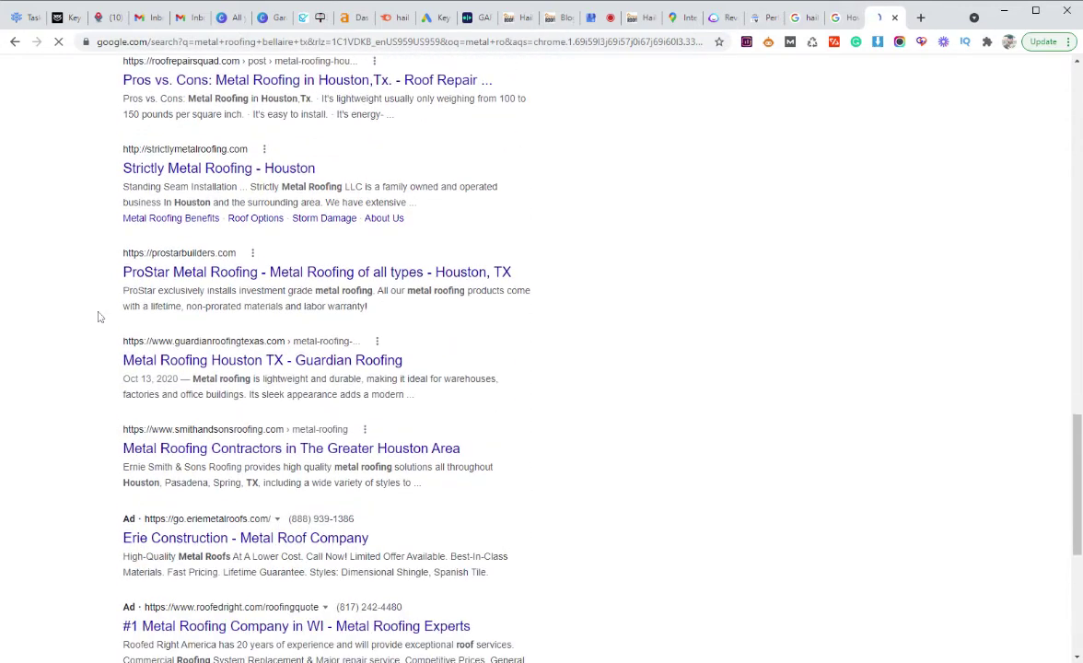
{"action": "scroll", "coordinate": [101, 319], "scroll_direction": "up", "scroll_amount": 3}
{"action": "scroll", "coordinate": [103, 321], "scroll_direction": "up", "scroll_amount": 13}
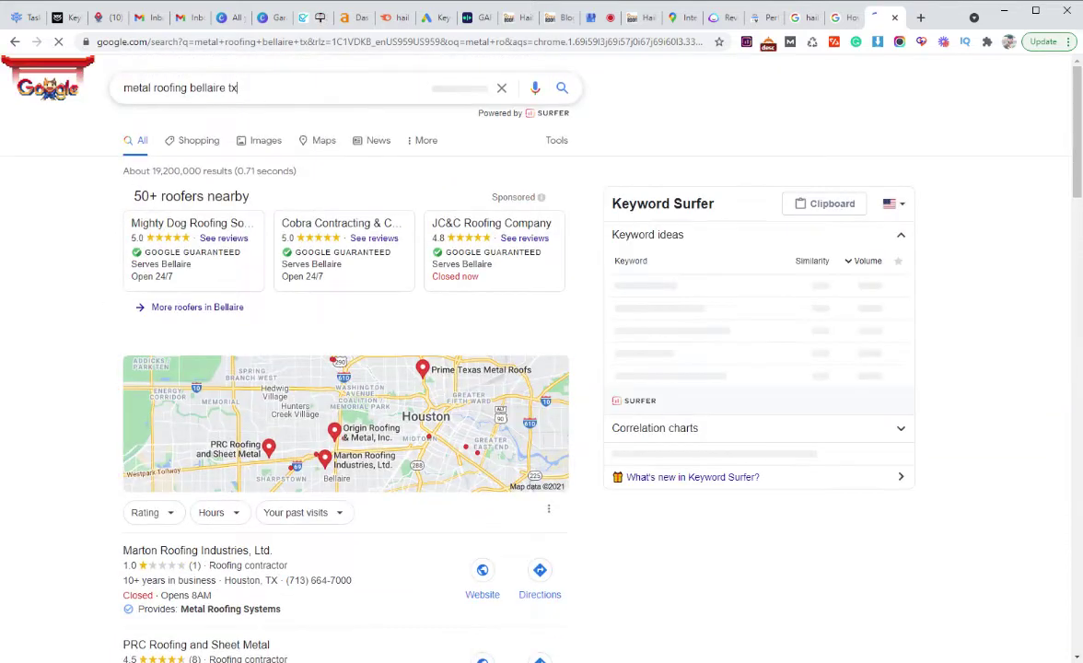
Step: Shorten the Google search to "metal roofing bellaire" and bring up its results
{"action": "double_click", "coordinate": [232, 87]}
{"action": "key", "text": "BackSpace"}
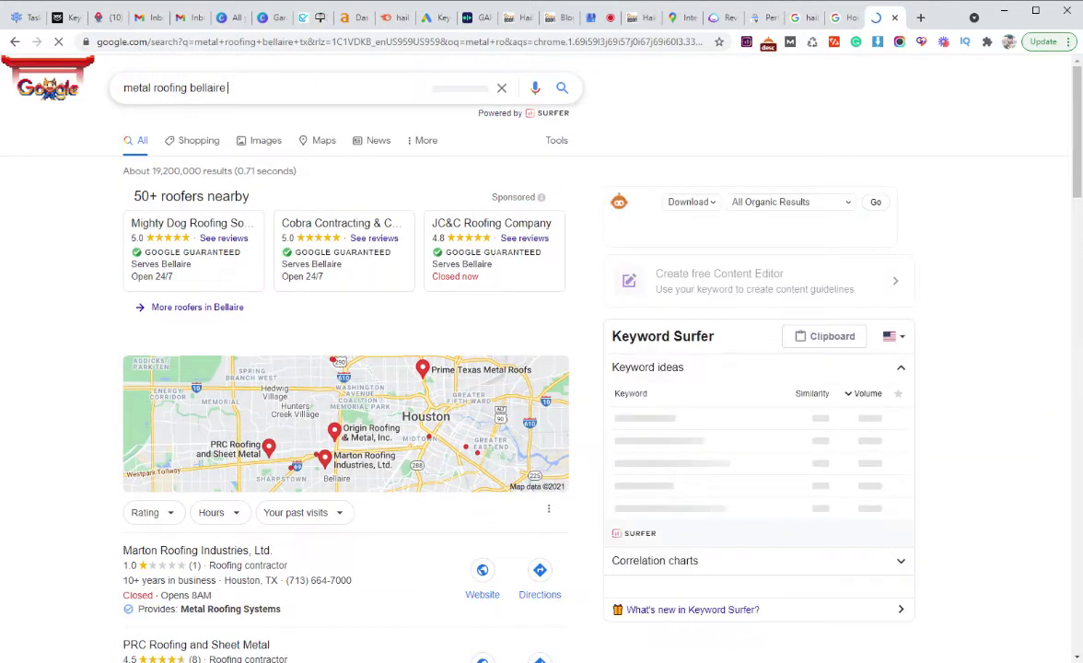
{"action": "left_click", "coordinate": [598, 18]}
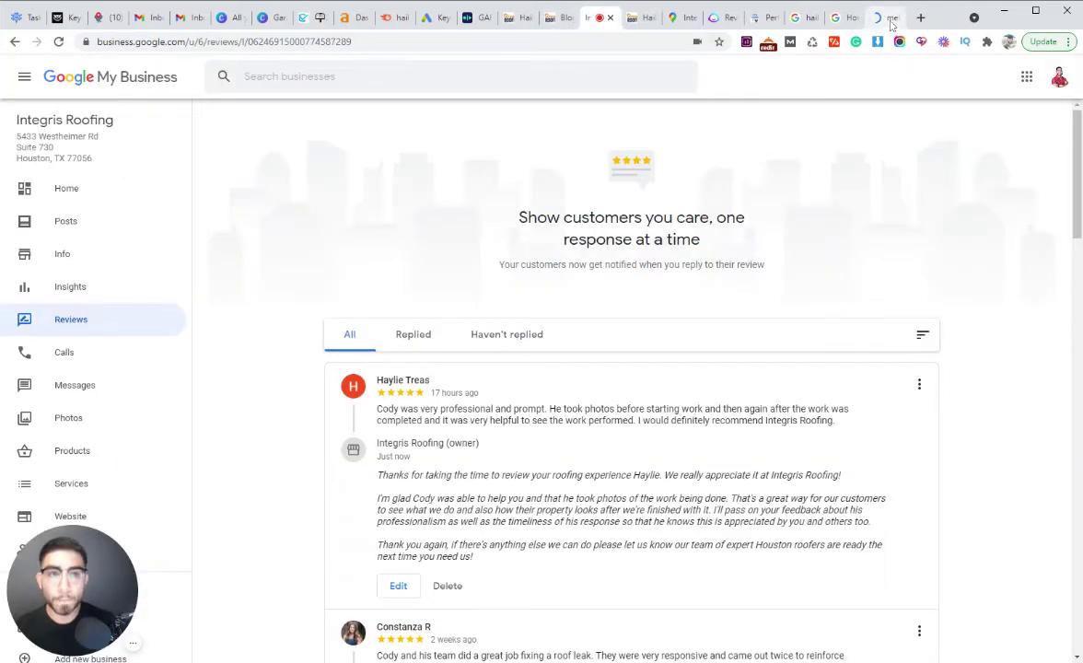
{"action": "left_click", "coordinate": [888, 18]}
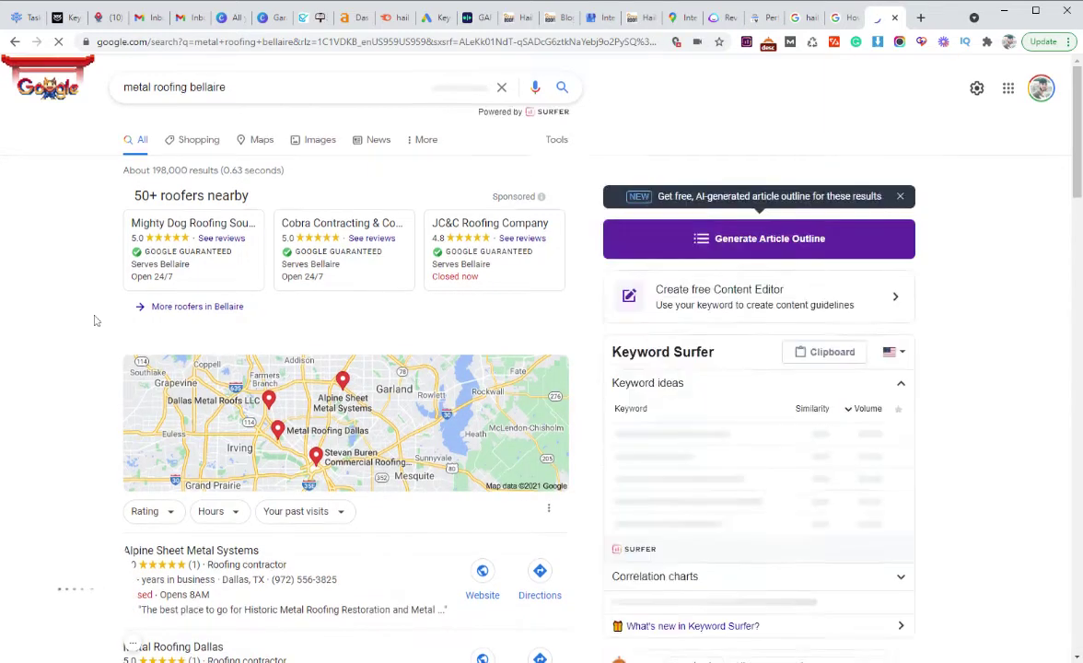
Step: Examine the organic and video results for "metal roofing bellaire" to find the ranking of Shield Roofing's sheetmetalandroof.com page and video
{"action": "scroll", "coordinate": [100, 315], "scroll_direction": "down", "scroll_amount": 4}
{"action": "scroll", "coordinate": [92, 322], "scroll_direction": "down", "scroll_amount": 8}
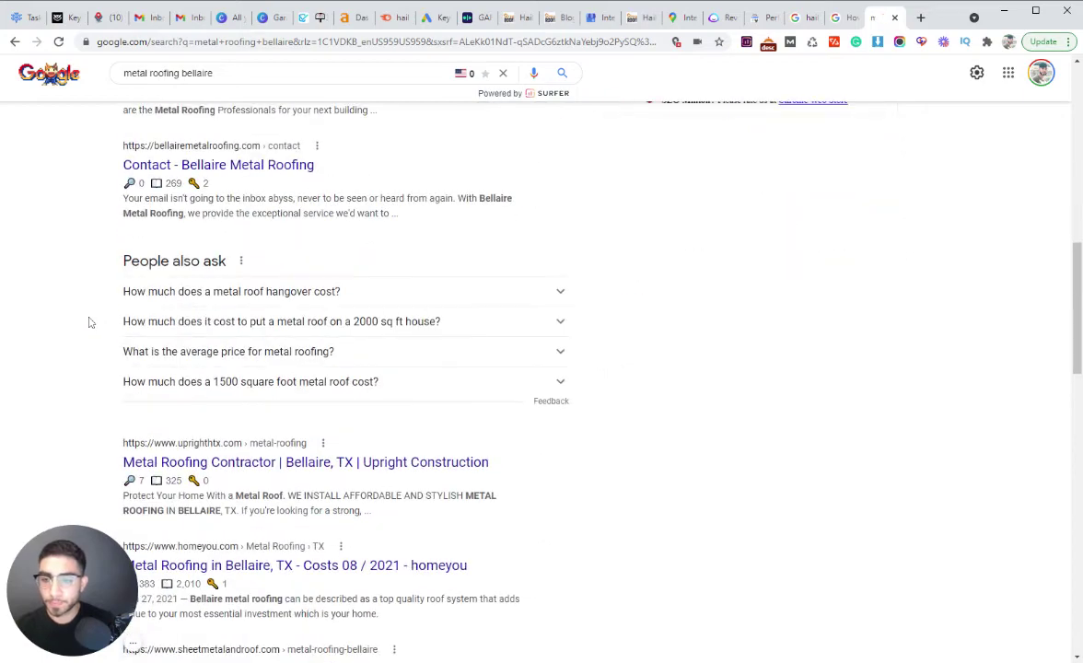
{"action": "scroll", "coordinate": [88, 318], "scroll_direction": "down", "scroll_amount": 2}
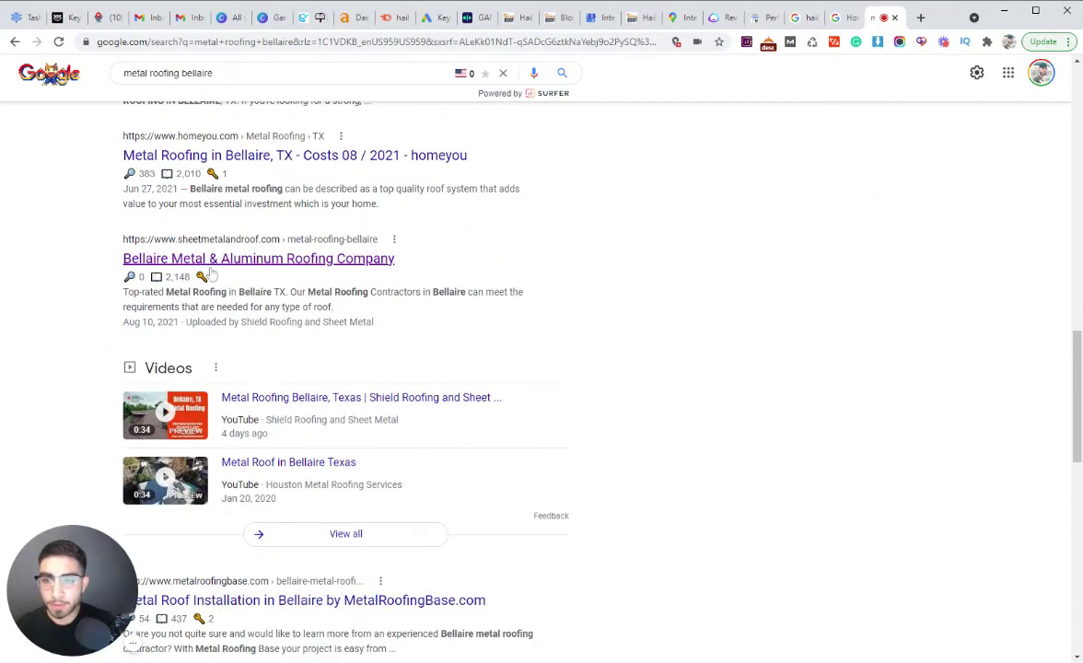
{"action": "scroll", "coordinate": [235, 285], "scroll_direction": "up", "scroll_amount": 4}
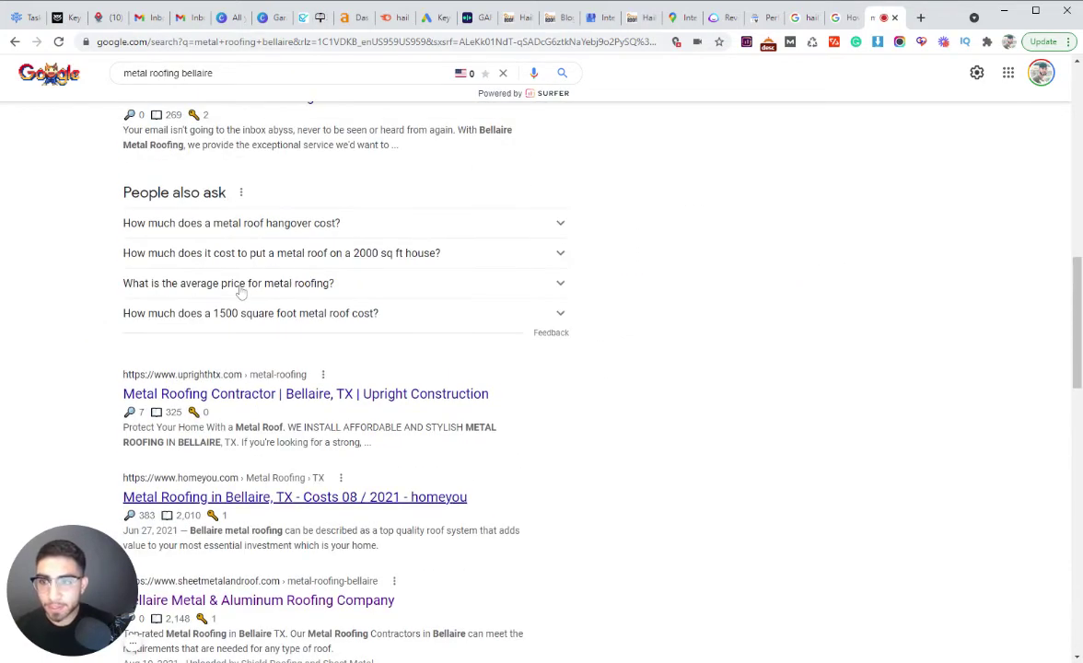
{"action": "scroll", "coordinate": [238, 290], "scroll_direction": "up", "scroll_amount": 3}
{"action": "scroll", "coordinate": [237, 290], "scroll_direction": "down", "scroll_amount": 5}
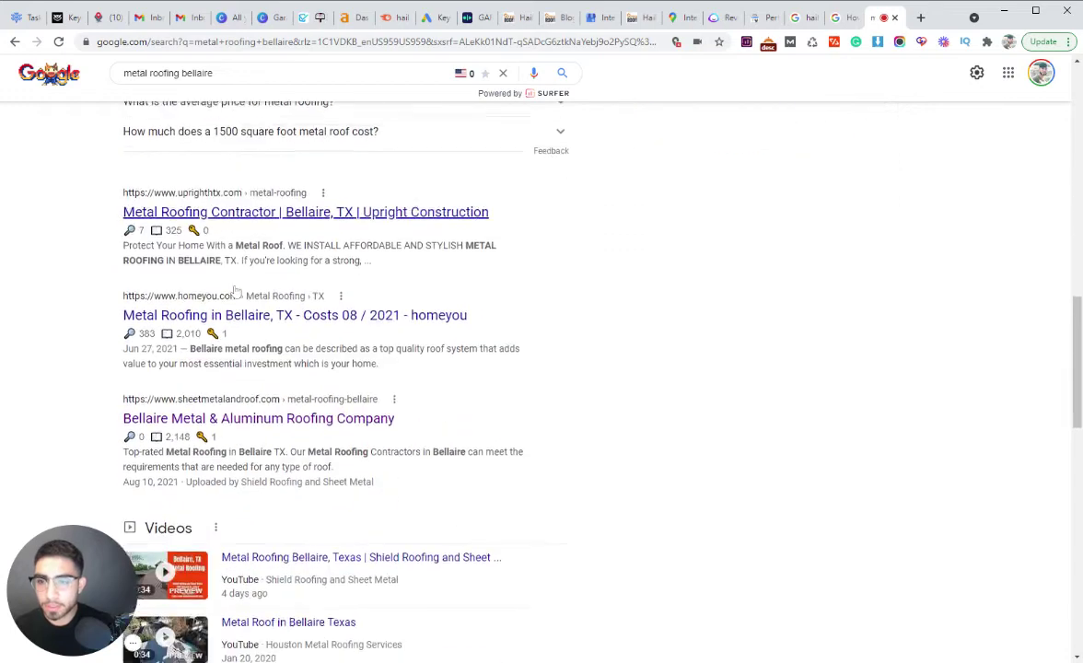
{"action": "scroll", "coordinate": [229, 398], "scroll_direction": "down", "scroll_amount": 1}
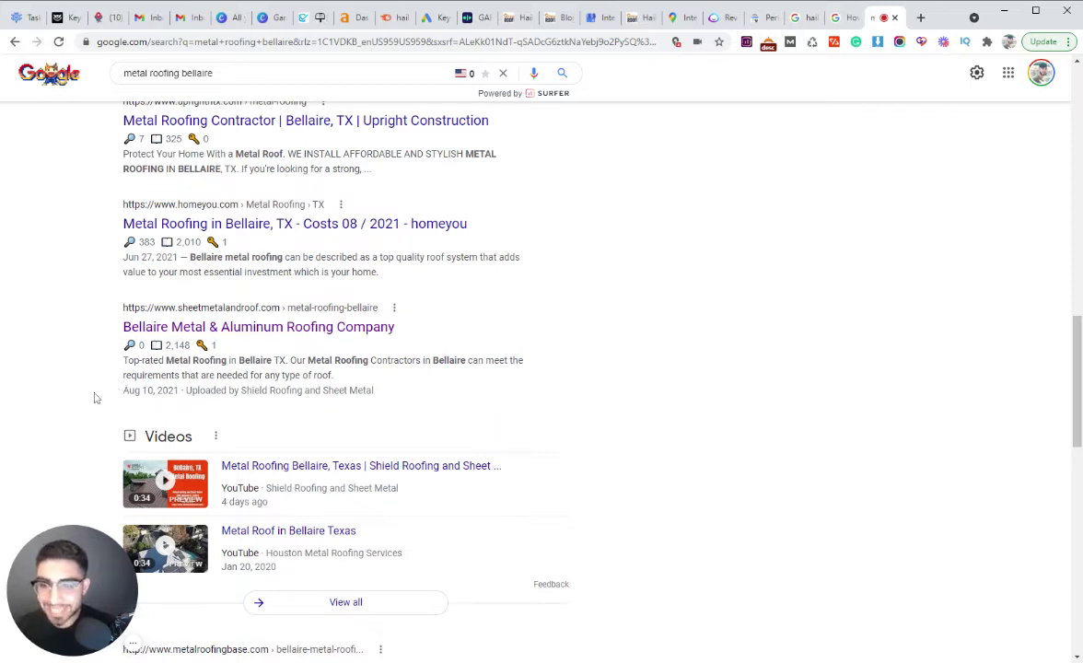
{"action": "scroll", "coordinate": [94, 385], "scroll_direction": "down", "scroll_amount": 1}
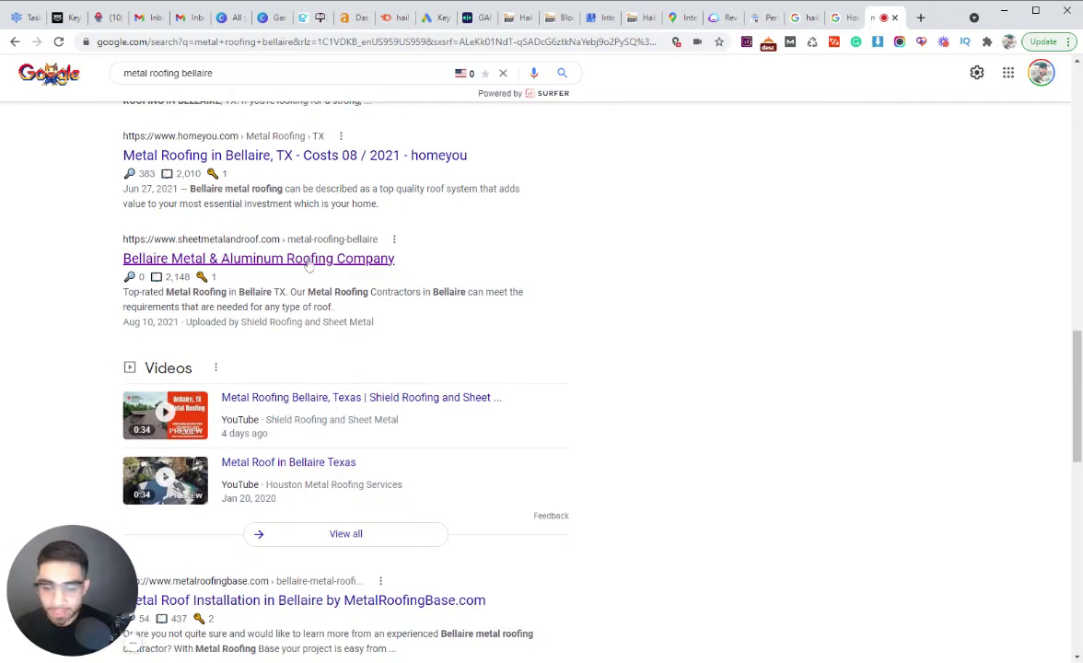
Step: Open the "Bellaire Metal & Aluminum Roofing Company" result in a separate tab, view it and dismiss the chatbot greeting
{"action": "left_click", "coordinate": [262, 260], "text": "ctrl"}
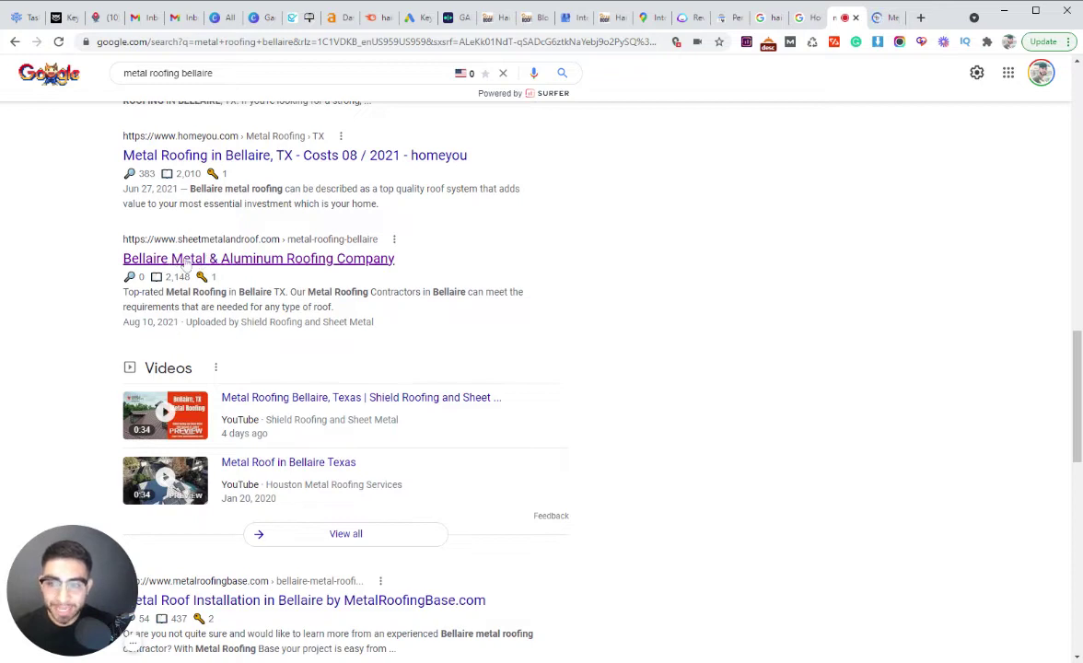
{"action": "mouse_move", "coordinate": [182, 414]}
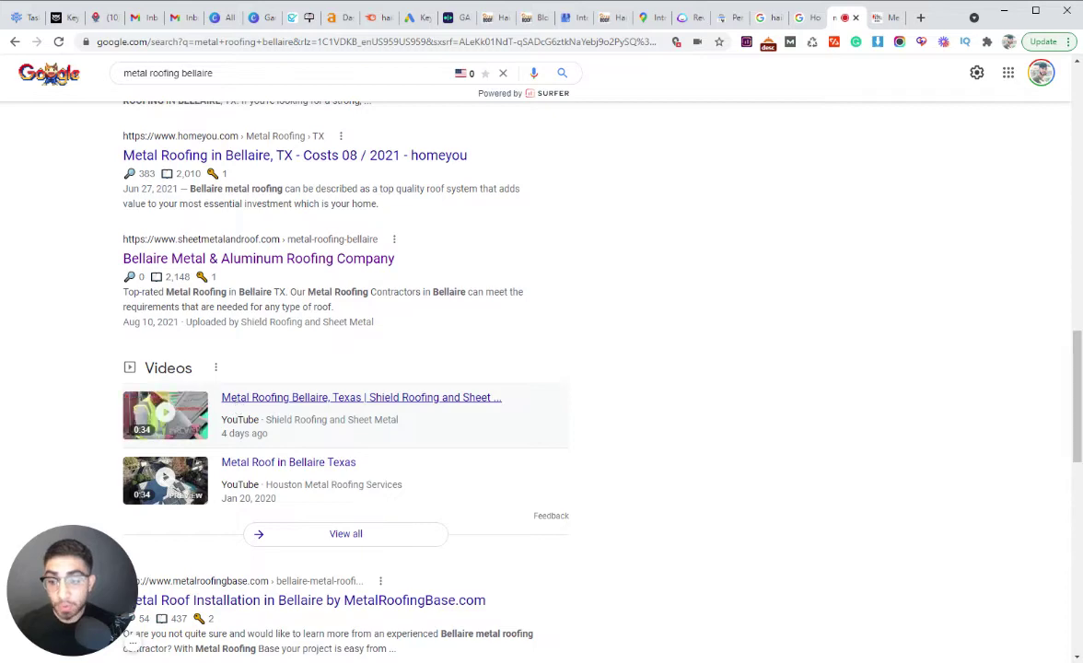
{"action": "left_click", "coordinate": [881, 21]}
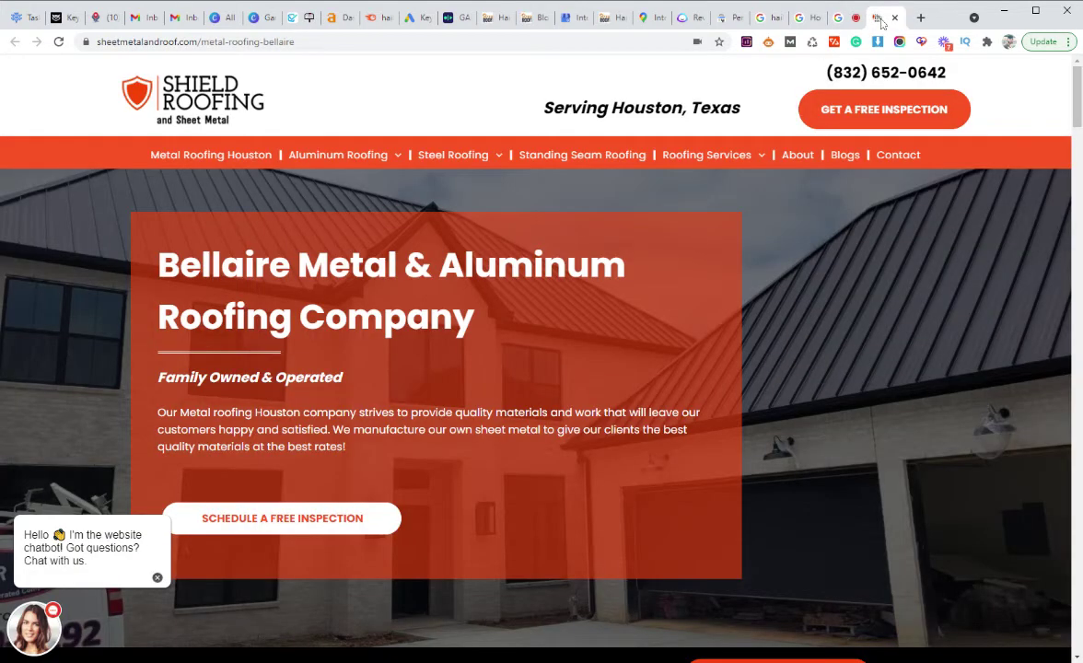
{"action": "left_click", "coordinate": [157, 577]}
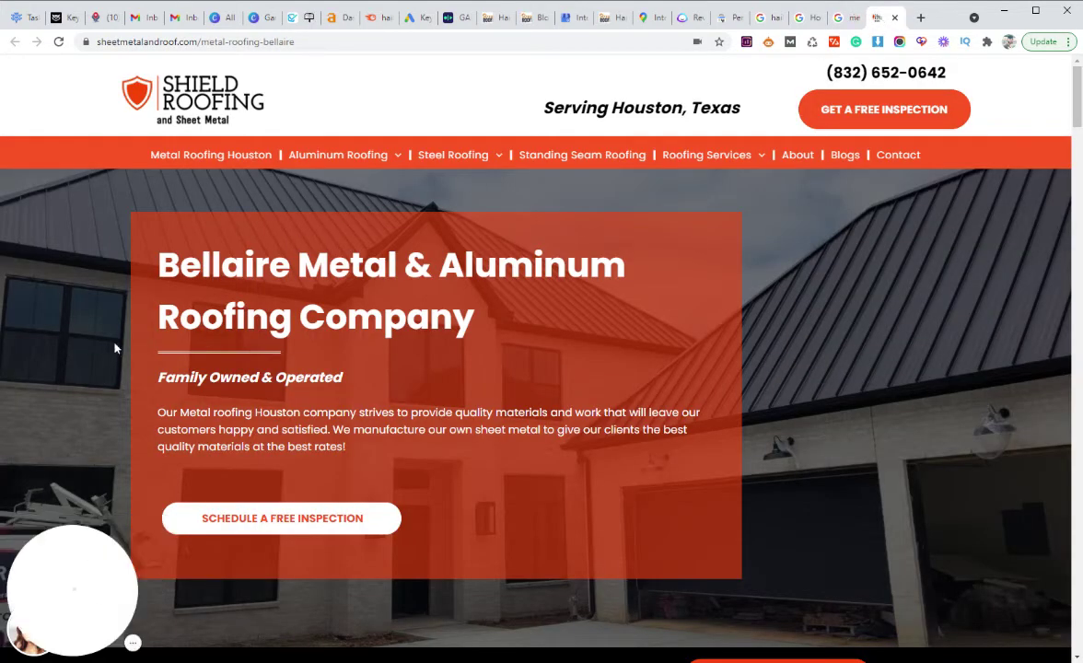